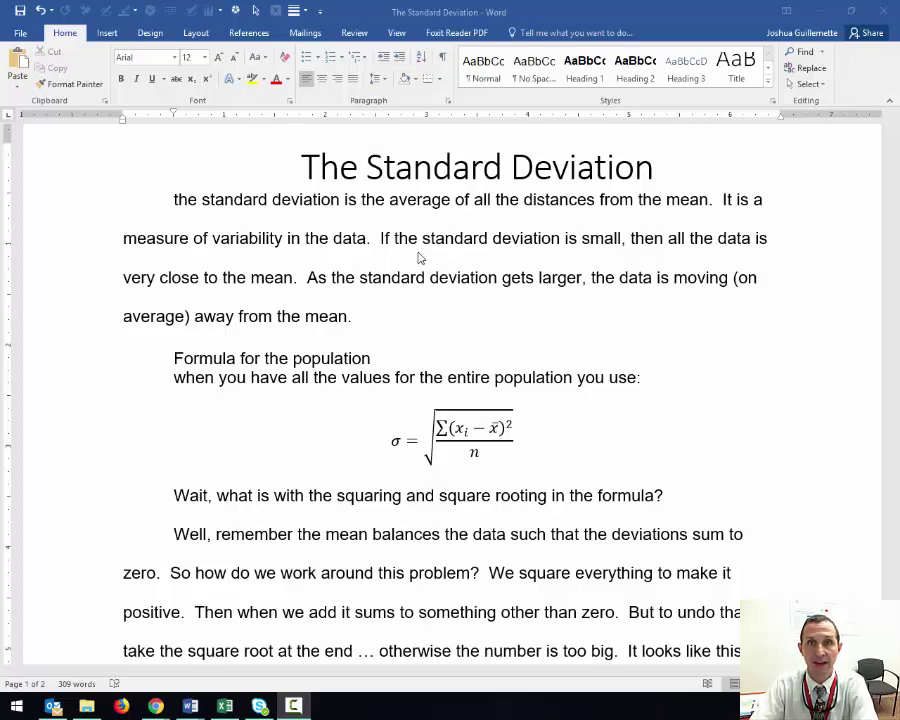
# Review the opening definition of the standard deviation and the parts of the population formula in the Word document
pyautogui.hotkey('alt', 'Tab')
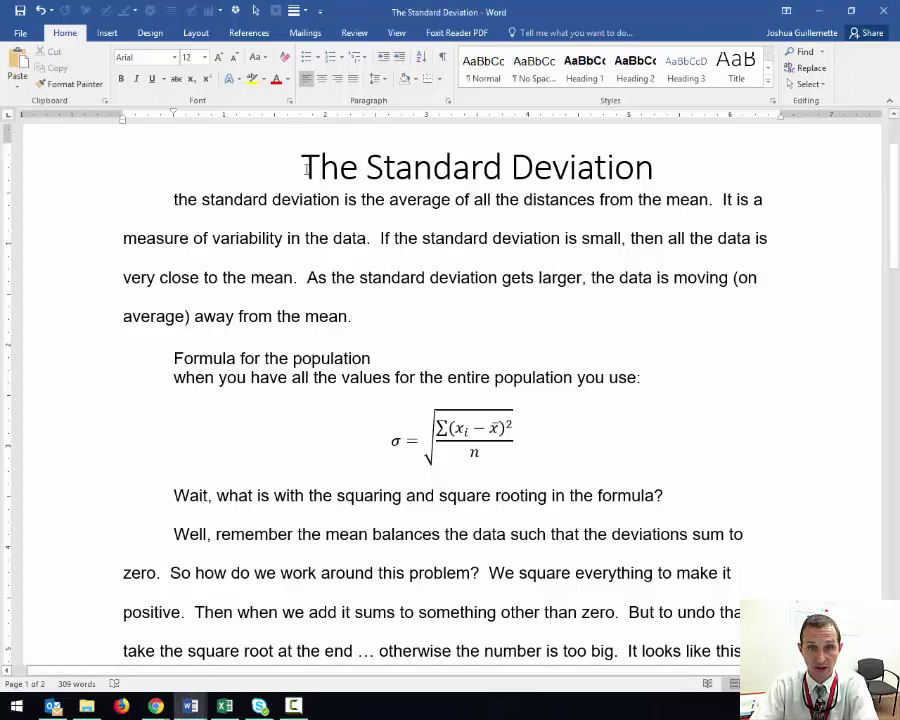
pyautogui.moveTo(305, 168); pyautogui.dragTo(660, 168)
pyautogui.click(426, 234)
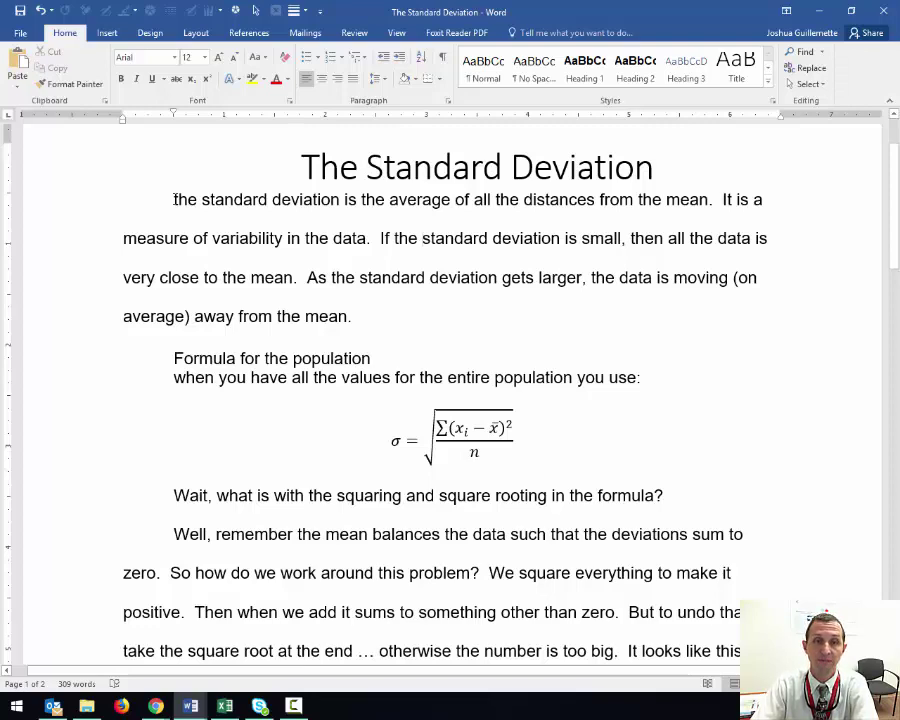
pyautogui.moveTo(175, 199); pyautogui.dragTo(720, 200)
pyautogui.click(419, 205)
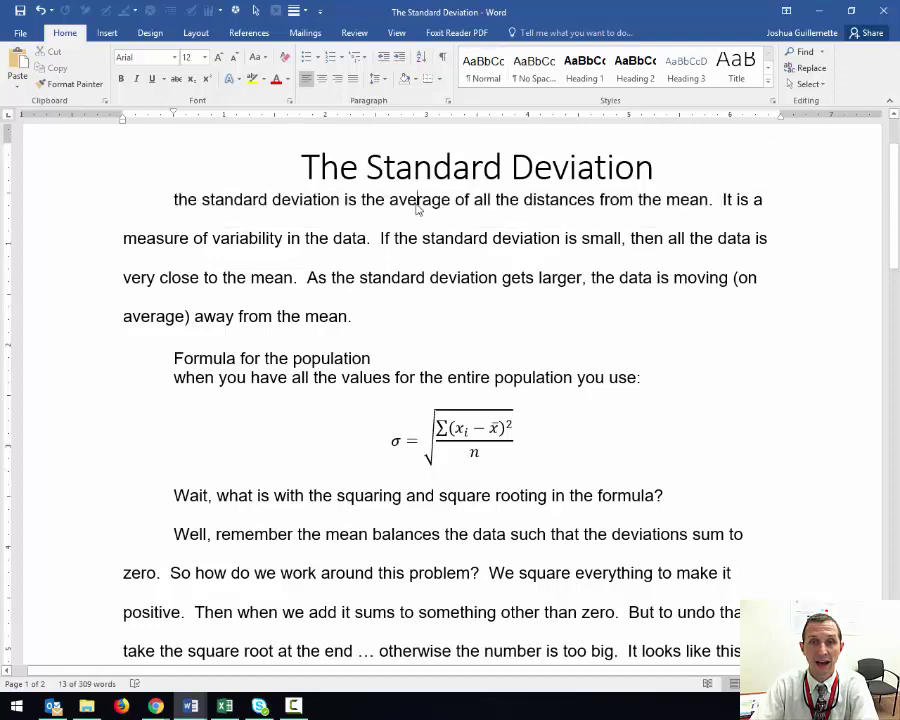
pyautogui.moveTo(174, 200); pyautogui.dragTo(358, 200)
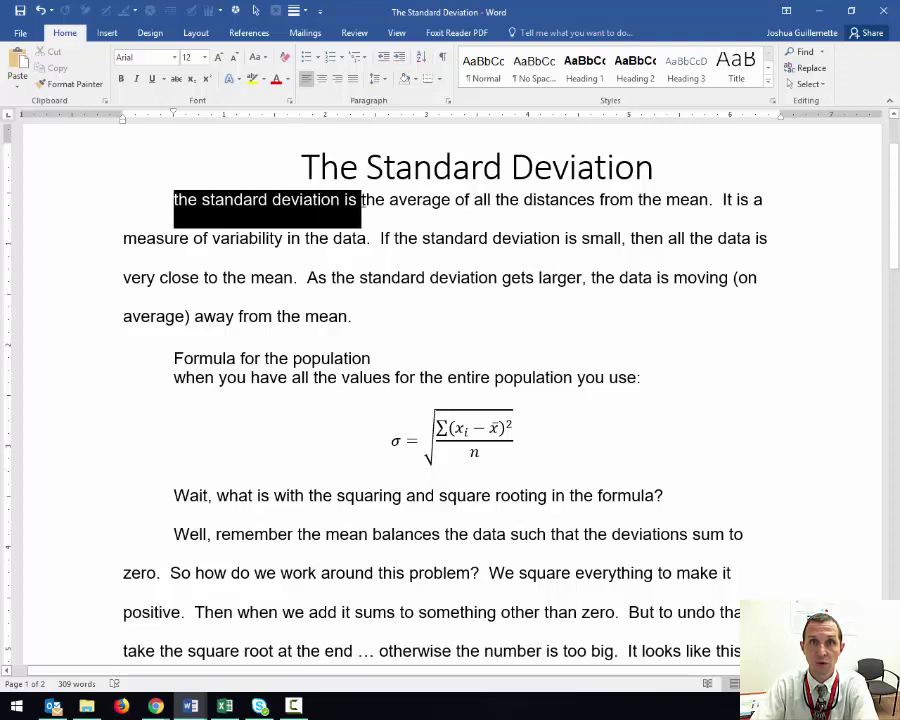
pyautogui.moveTo(358, 200); pyautogui.dragTo(718, 200)
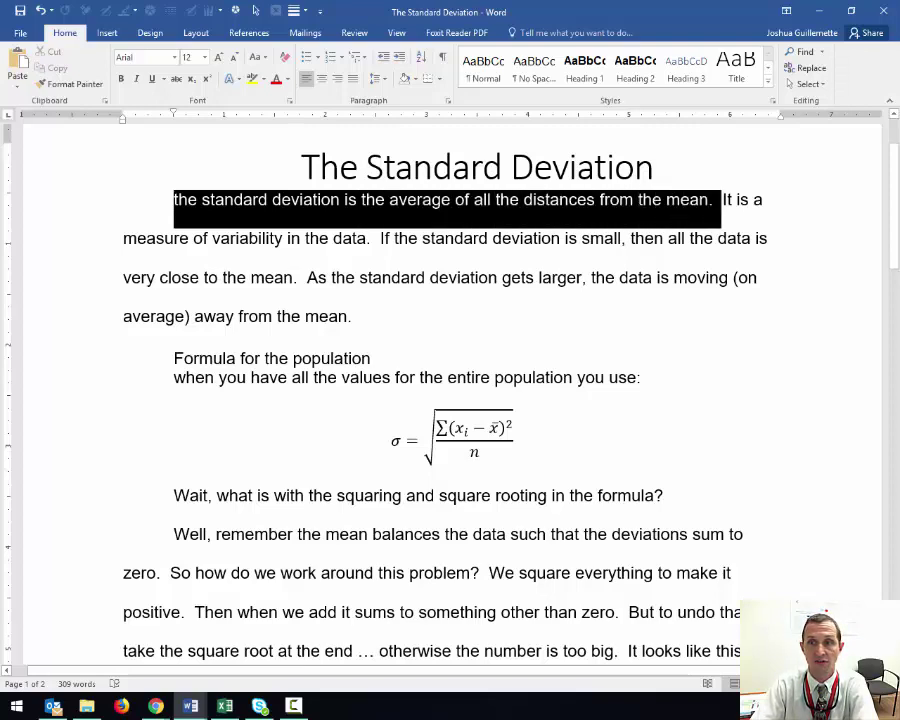
pyautogui.moveTo(123, 238); pyautogui.dragTo(358, 317)
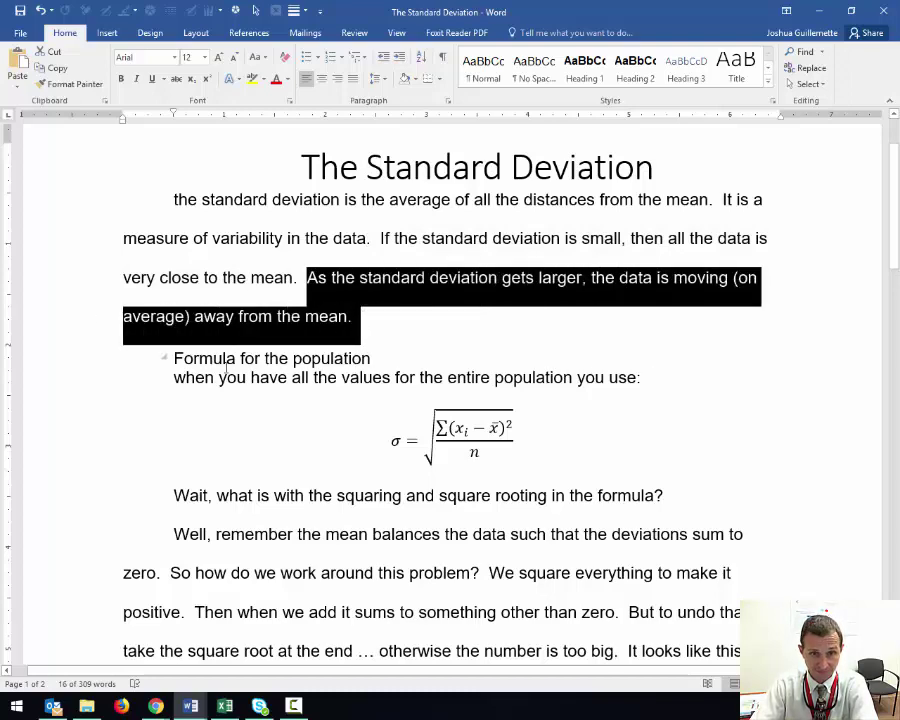
pyautogui.click(195, 375)
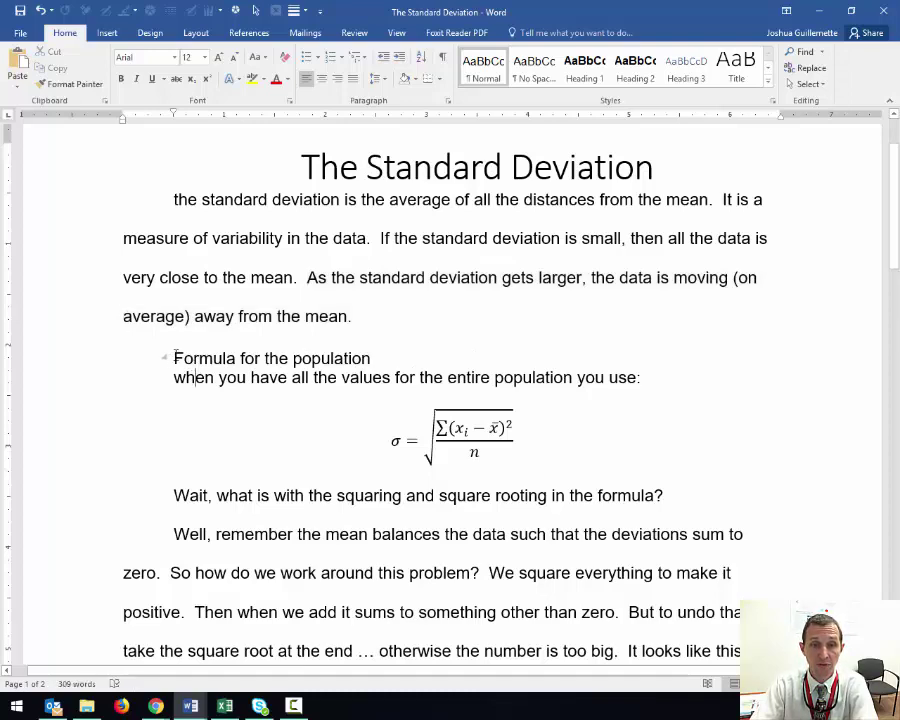
pyautogui.moveTo(175, 357); pyautogui.dragTo(378, 358)
pyautogui.scroll(-2, 410, 394)
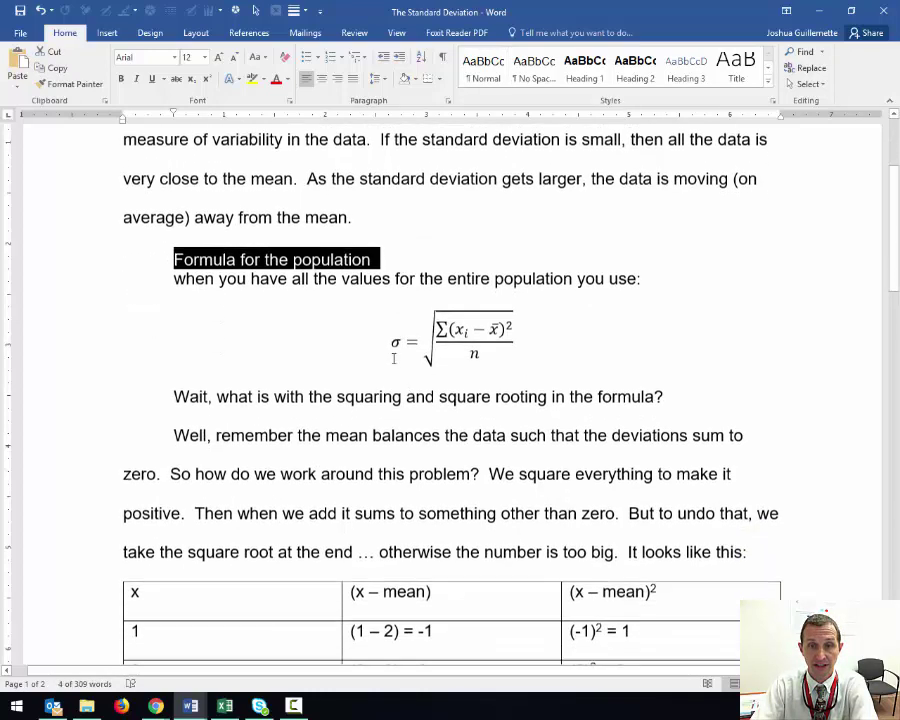
pyautogui.doubleClick(394, 343)
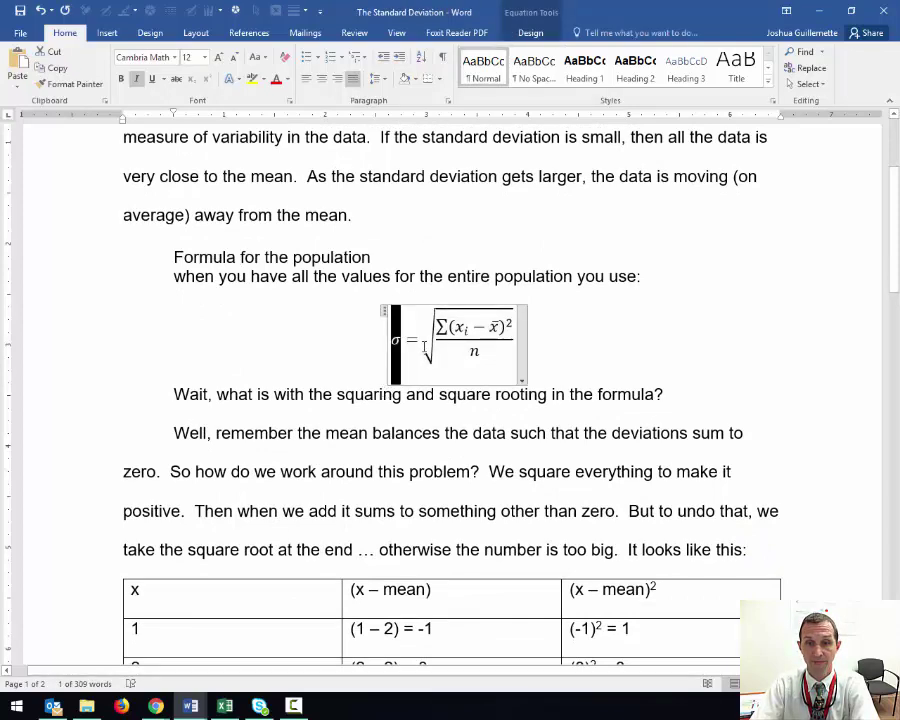
pyautogui.doubleClick(425, 340)
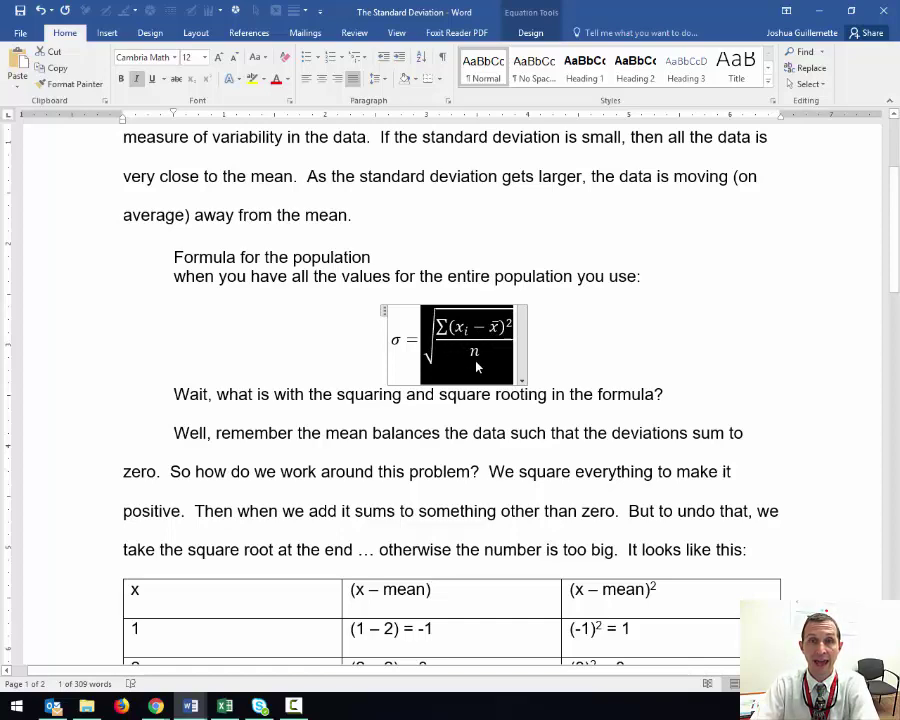
# Replace the denominator n with a capital N in the population standard deviation formula
pyautogui.click(477, 356)
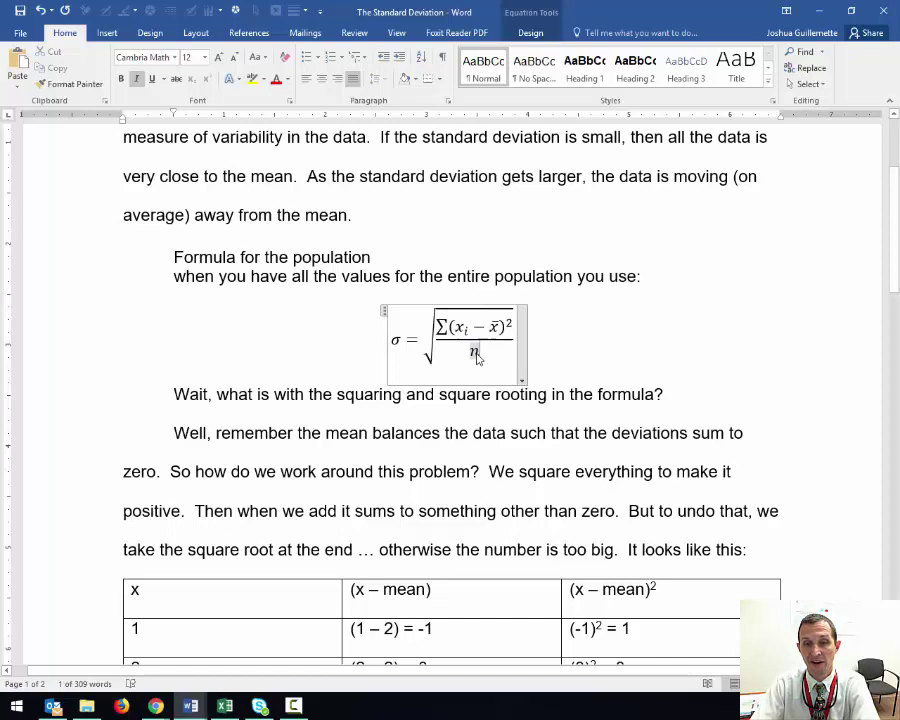
pyautogui.doubleClick(486, 353)
pyautogui.write('N')
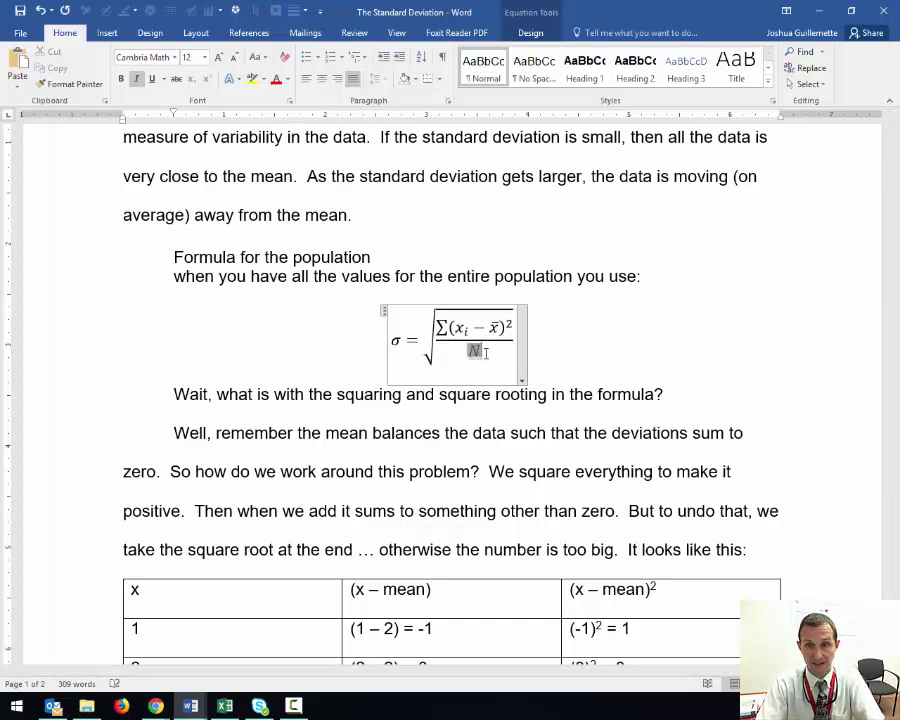
pyautogui.click(326, 397)
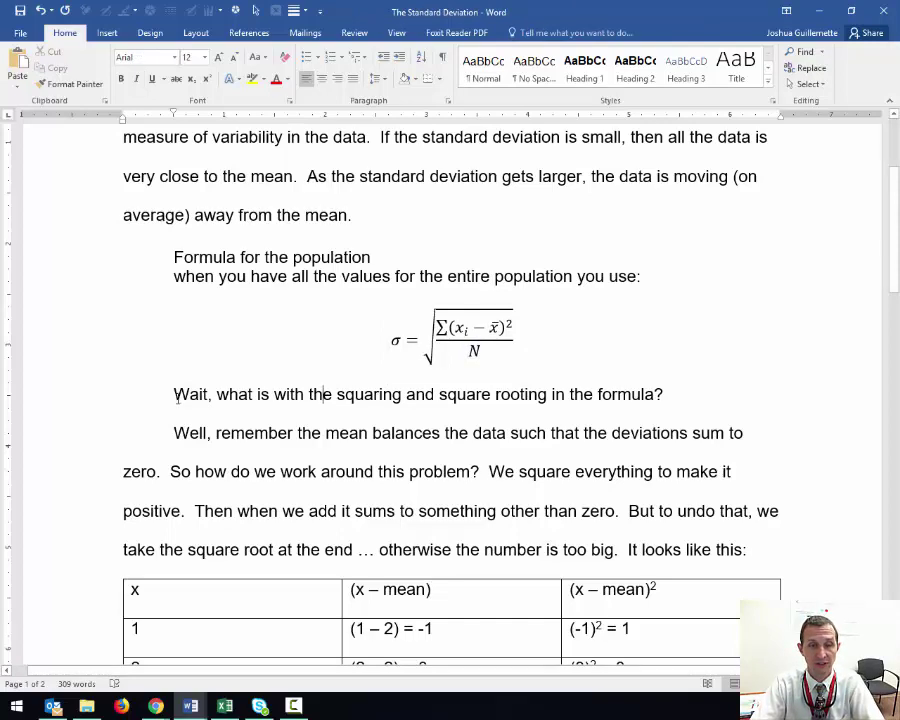
# Read the question about squaring and square rooting, the explanation that deviations sum to zero, and the worked table
pyautogui.moveTo(171, 395); pyautogui.dragTo(672, 396)
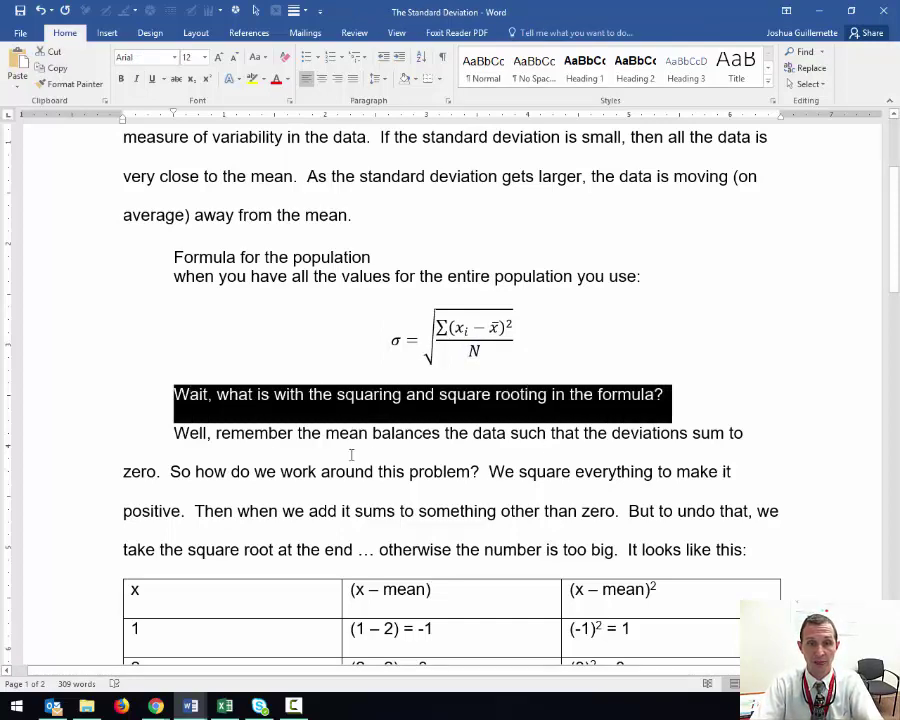
pyautogui.moveTo(174, 434); pyautogui.dragTo(164, 472)
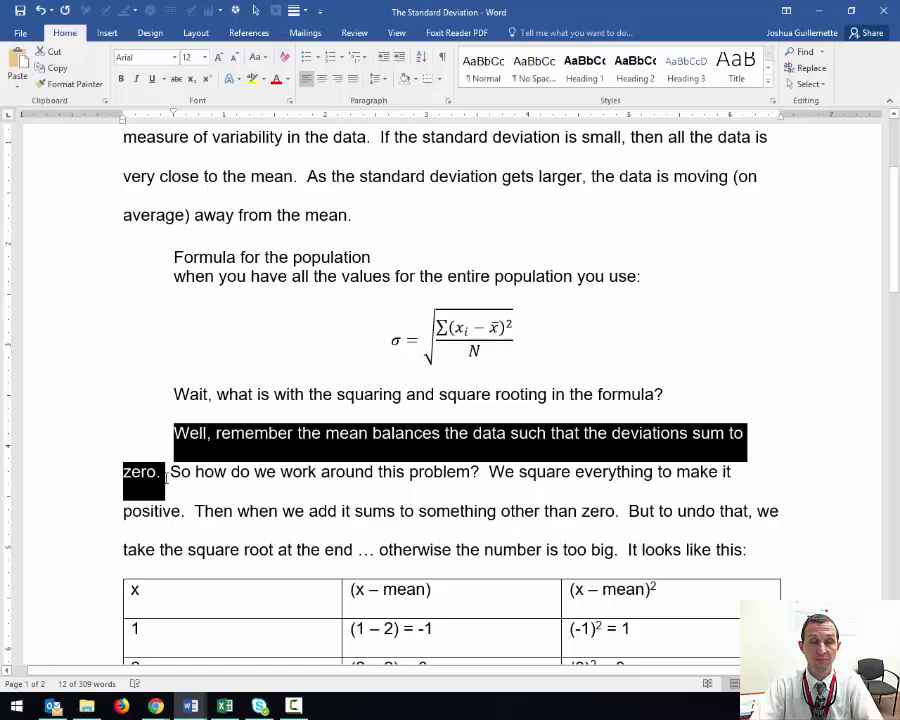
pyautogui.scroll(-5, 375, 530)
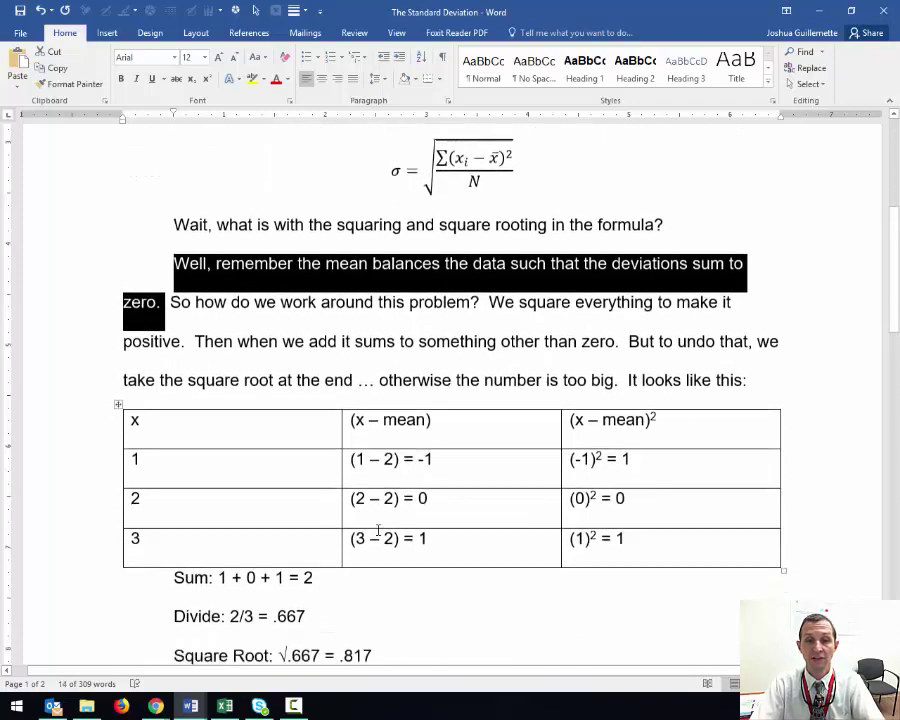
# Switch to the Excel salary workbook and examine the Difference formula in C2 and the mean in row 55 it refers to
pyautogui.click(225, 706)
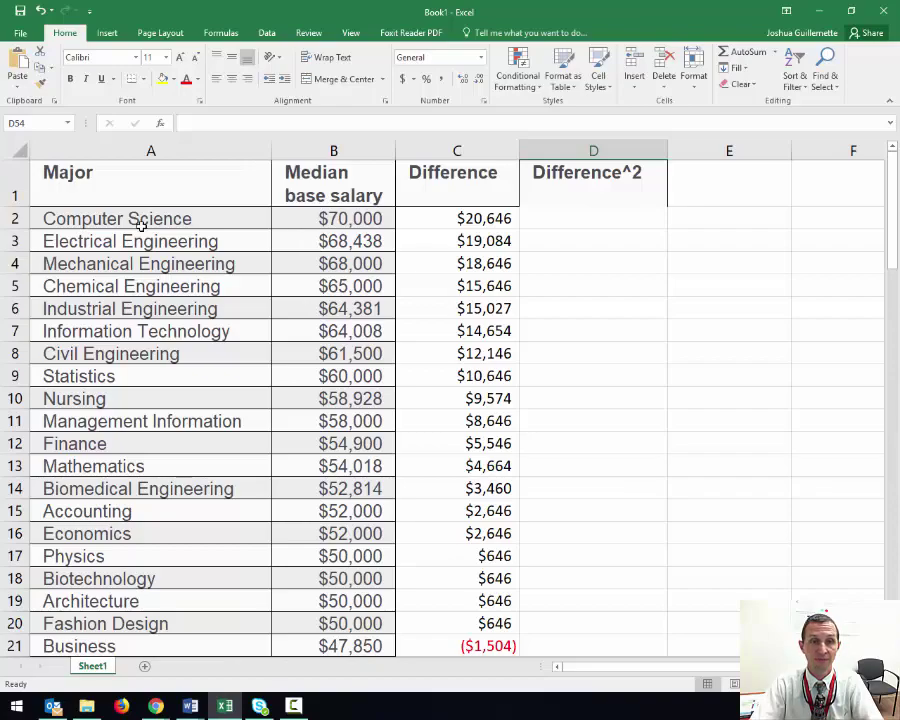
pyautogui.click(311, 186)
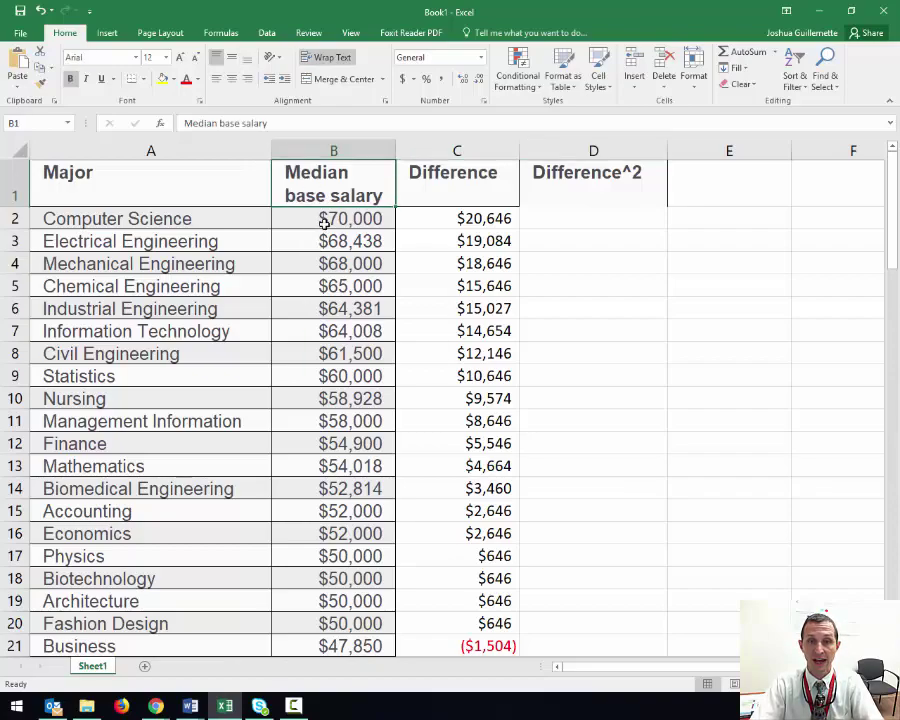
pyautogui.scroll(-6, 325, 222)
pyautogui.scroll(6, 345, 532)
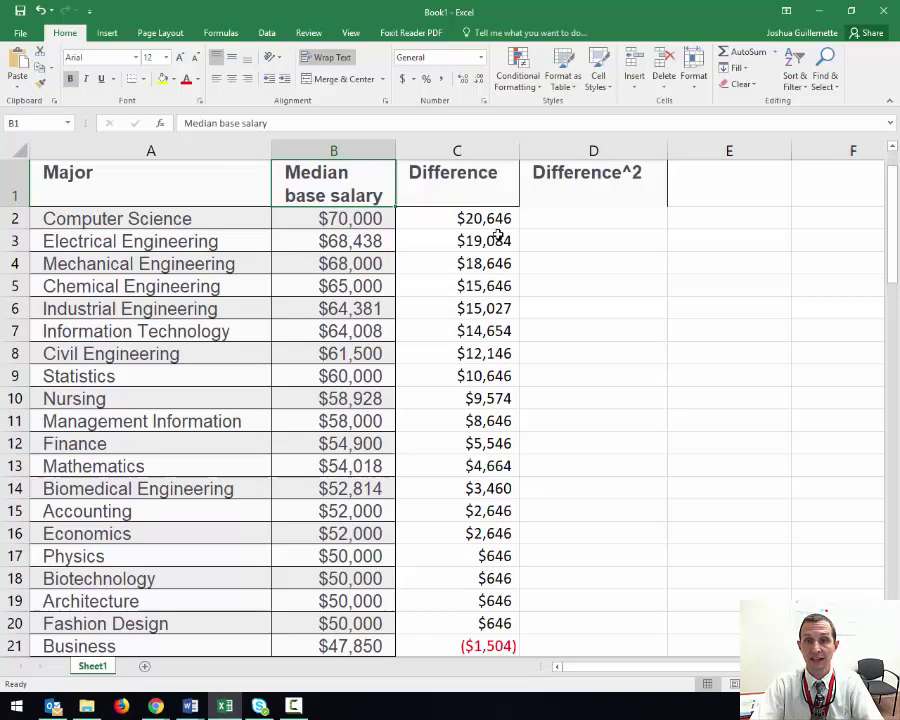
pyautogui.click(470, 218)
pyautogui.click(212, 118)
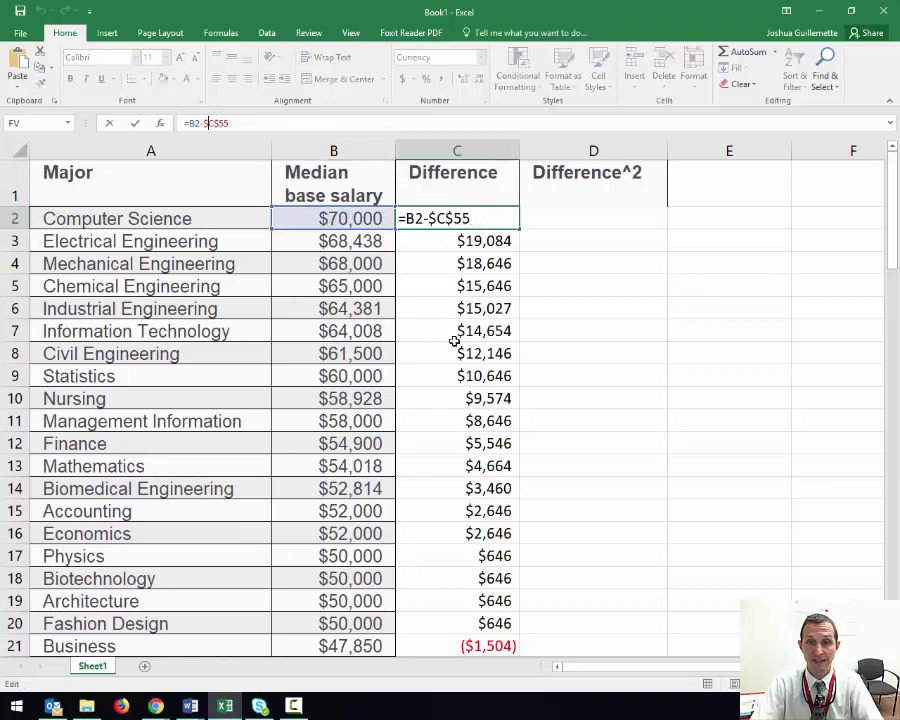
pyautogui.click(485, 220)
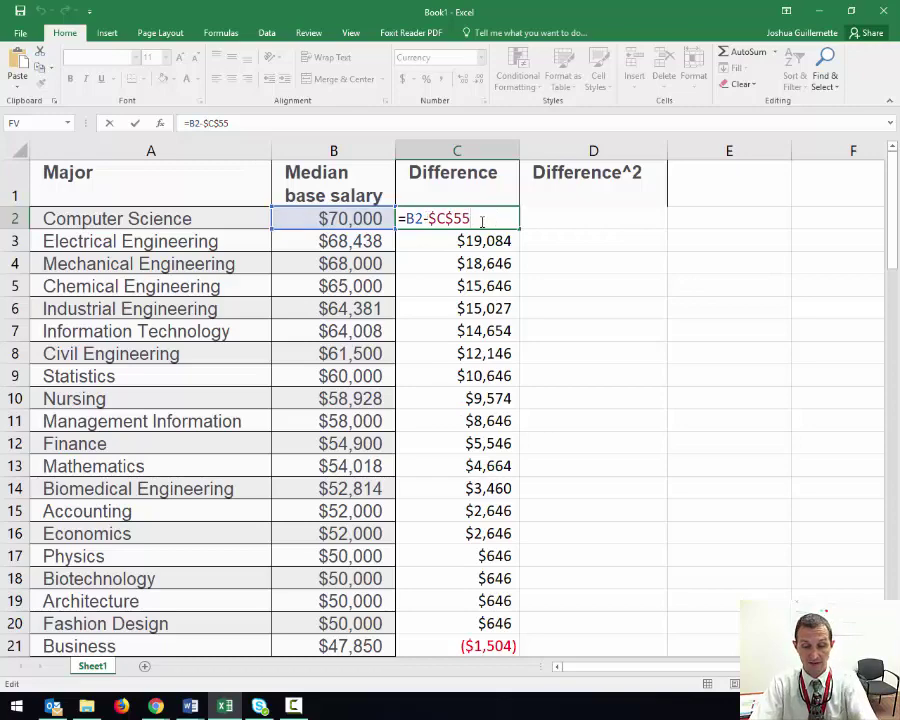
pyautogui.press('Return')
pyautogui.scroll(-18, 464, 381)
pyautogui.scroll(3, 463, 397)
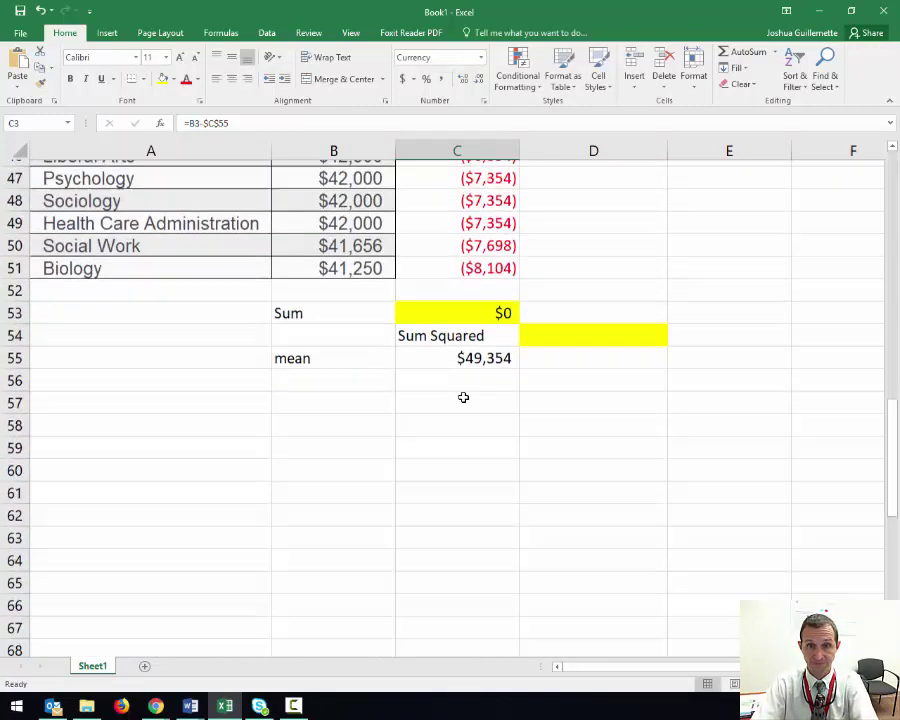
pyautogui.moveTo(275, 373); pyautogui.dragTo(472, 373)
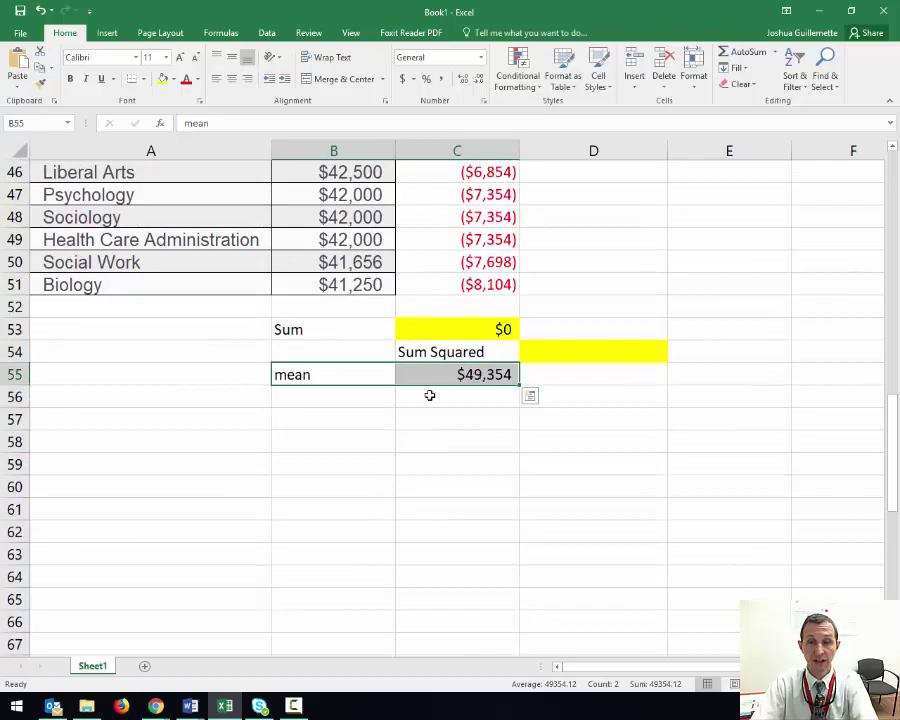
pyautogui.scroll(14, 461, 385)
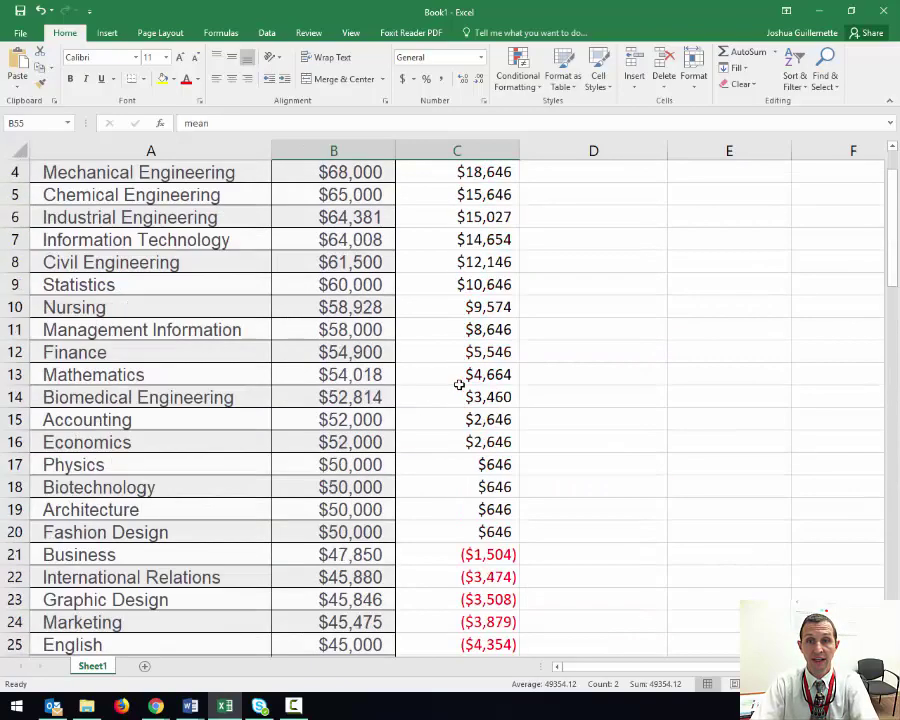
# Review the positive and negative values in the Difference column and their sum in row 53
pyautogui.scroll(1, 459, 384)
pyautogui.moveTo(455, 218); pyautogui.dragTo(464, 621)
pyautogui.scroll(-5, 487, 500)
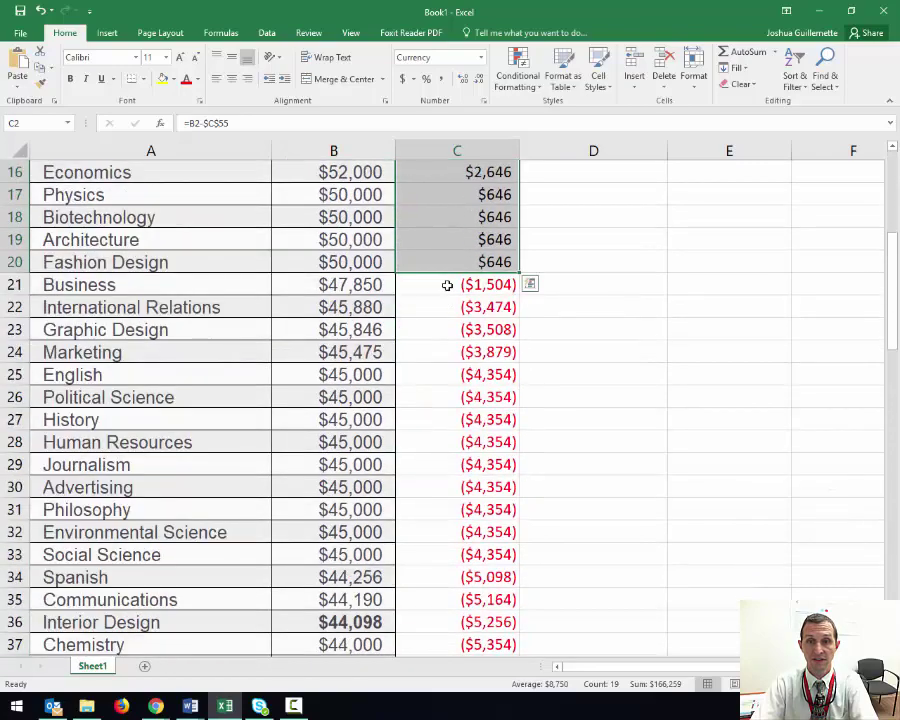
pyautogui.moveTo(447, 285); pyautogui.dragTo(449, 622)
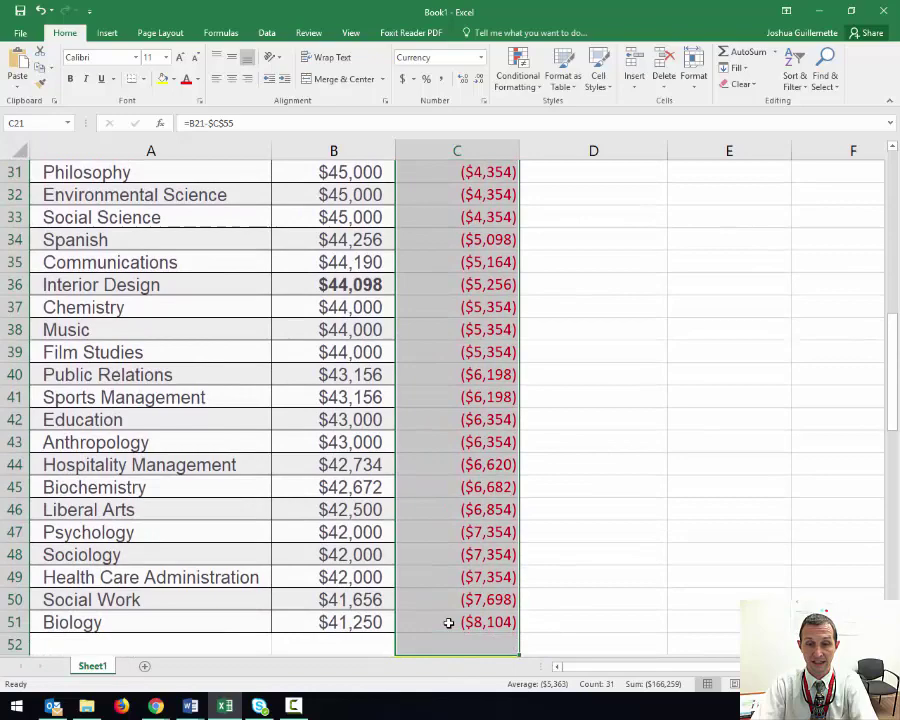
pyautogui.click(447, 620)
pyautogui.scroll(-3, 446, 618)
pyautogui.click(366, 472)
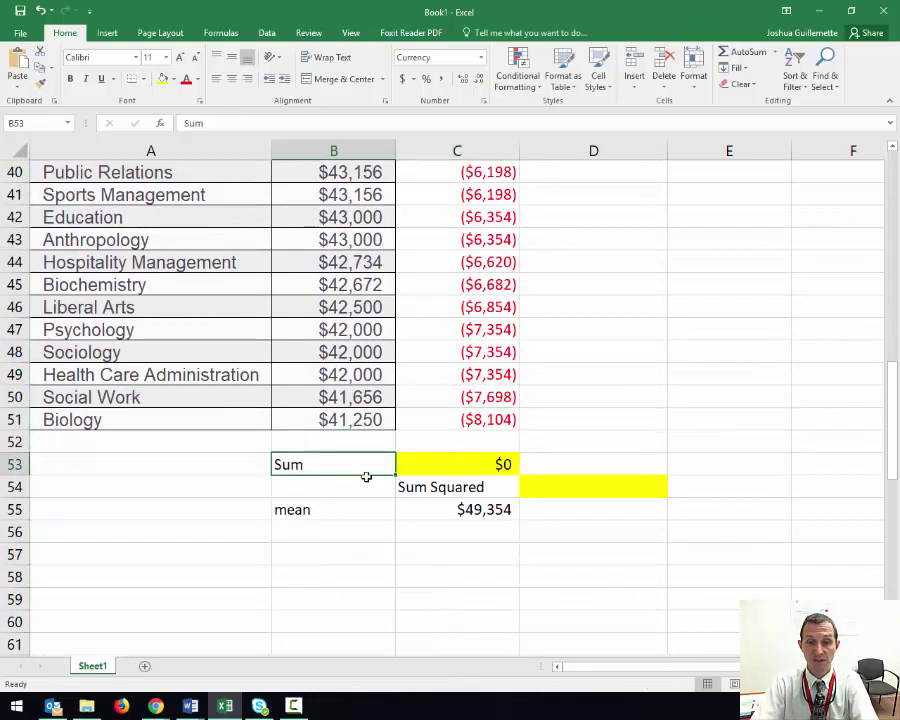
pyautogui.moveTo(366, 477); pyautogui.dragTo(421, 469)
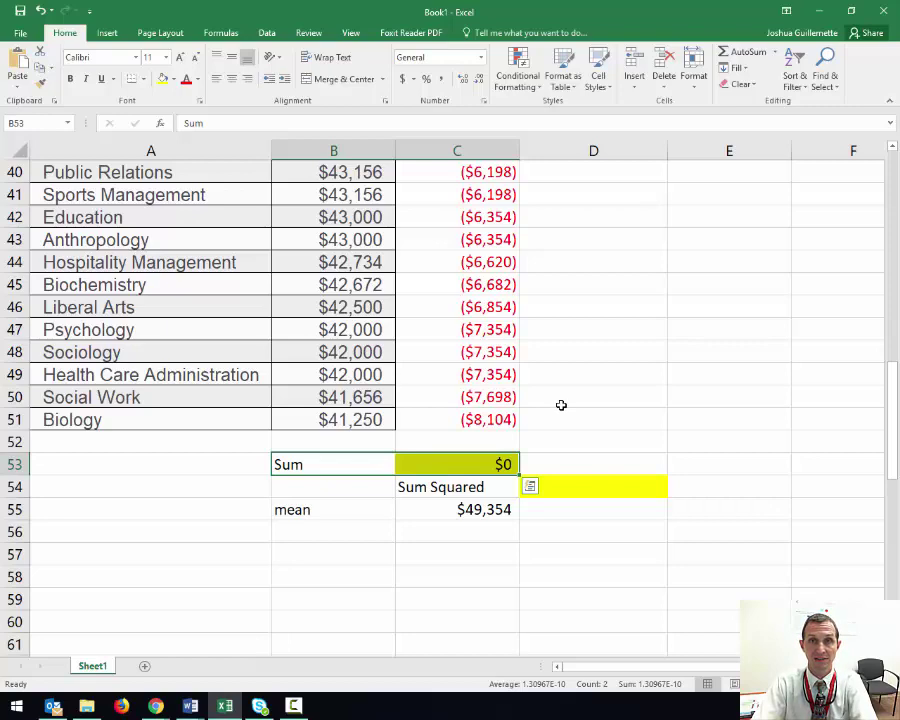
# Switch back to the Word document and highlight the passage about working around the zero sum by squaring everything
pyautogui.click(190, 706)
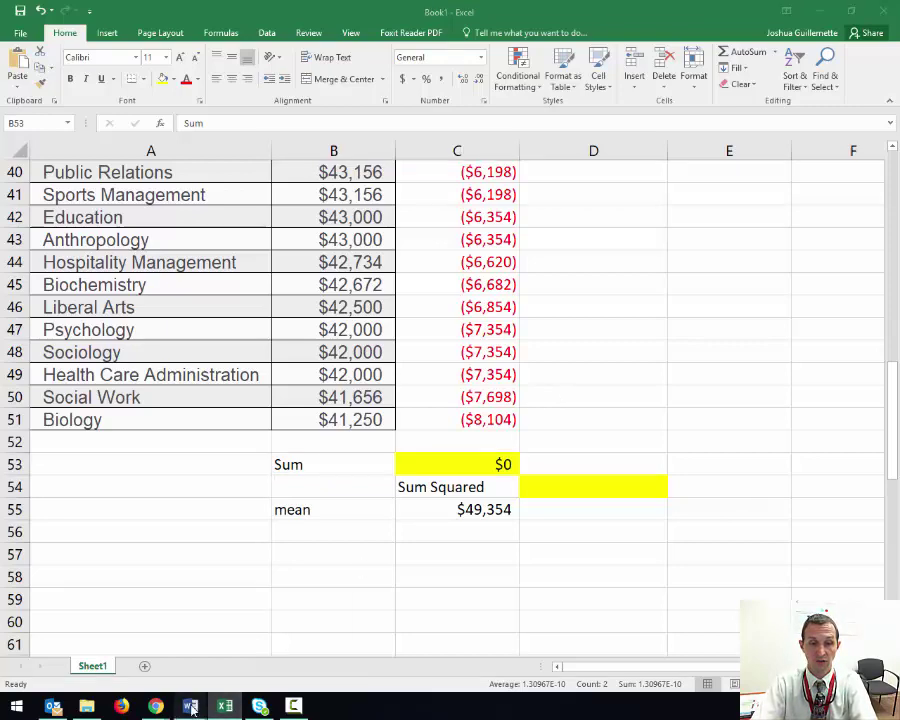
pyautogui.click(238, 650)
pyautogui.click(355, 208)
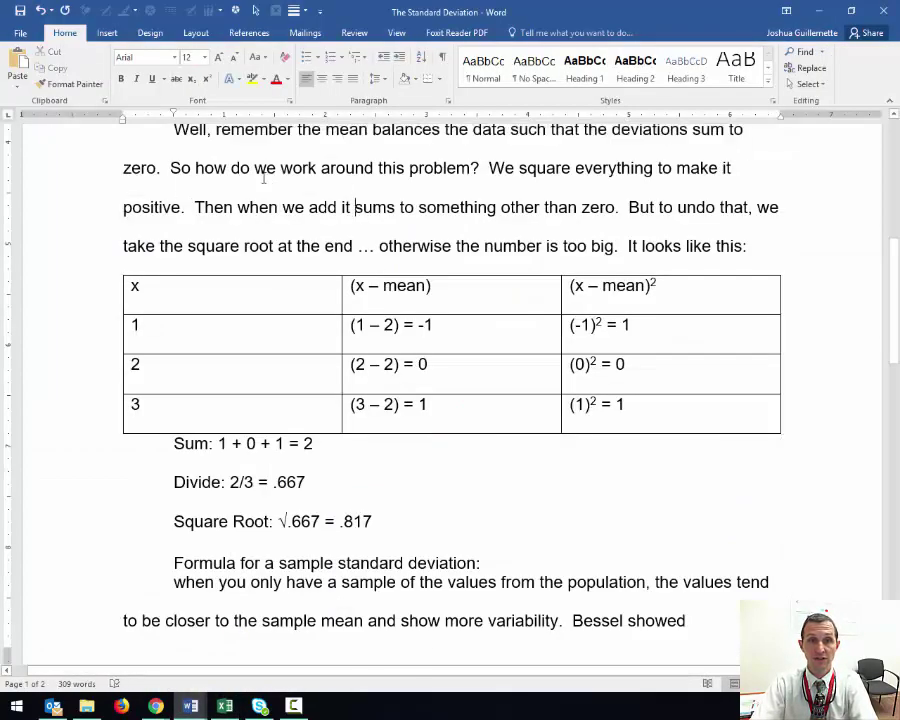
pyautogui.moveTo(171, 168); pyautogui.dragTo(196, 208)
# Switch to the Excel workbook and enter the formula =C2^2 in cell D2 under Difference^2
pyautogui.click(225, 706)
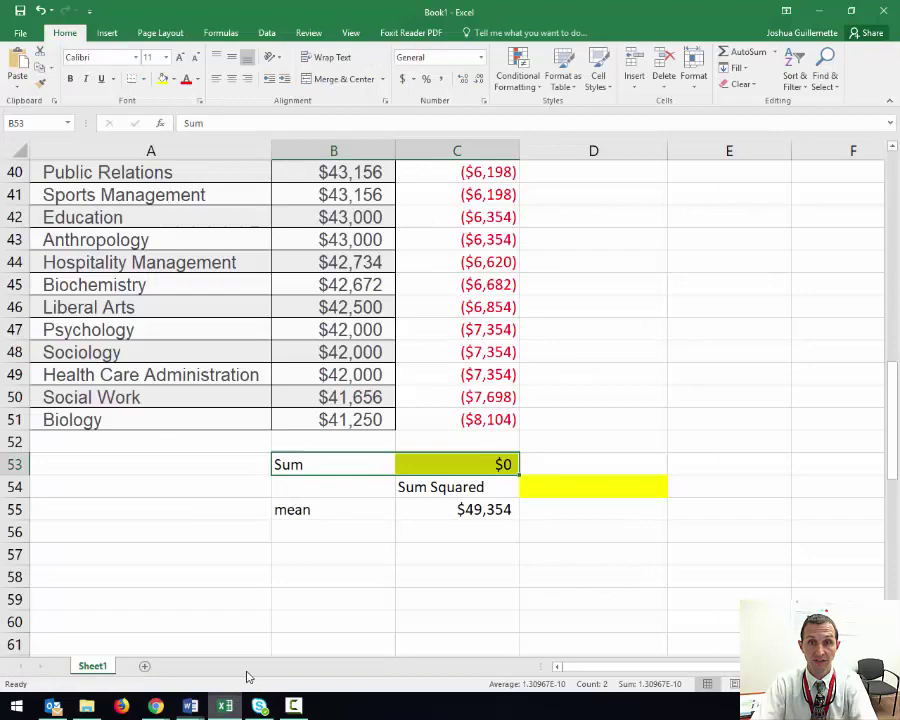
pyautogui.scroll(13, 630, 338)
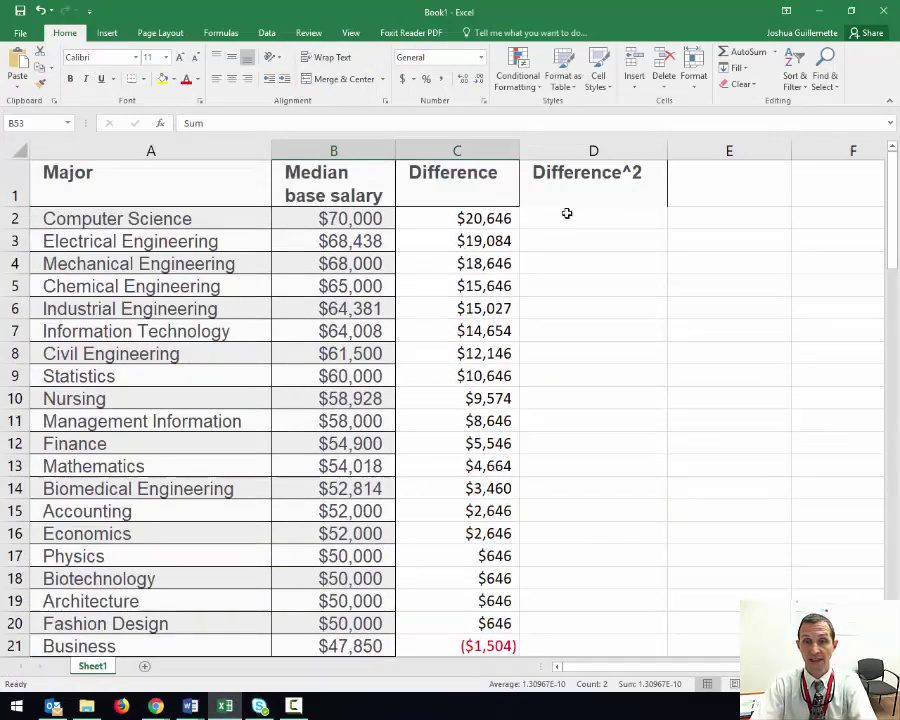
pyautogui.click(569, 218)
pyautogui.write('=')
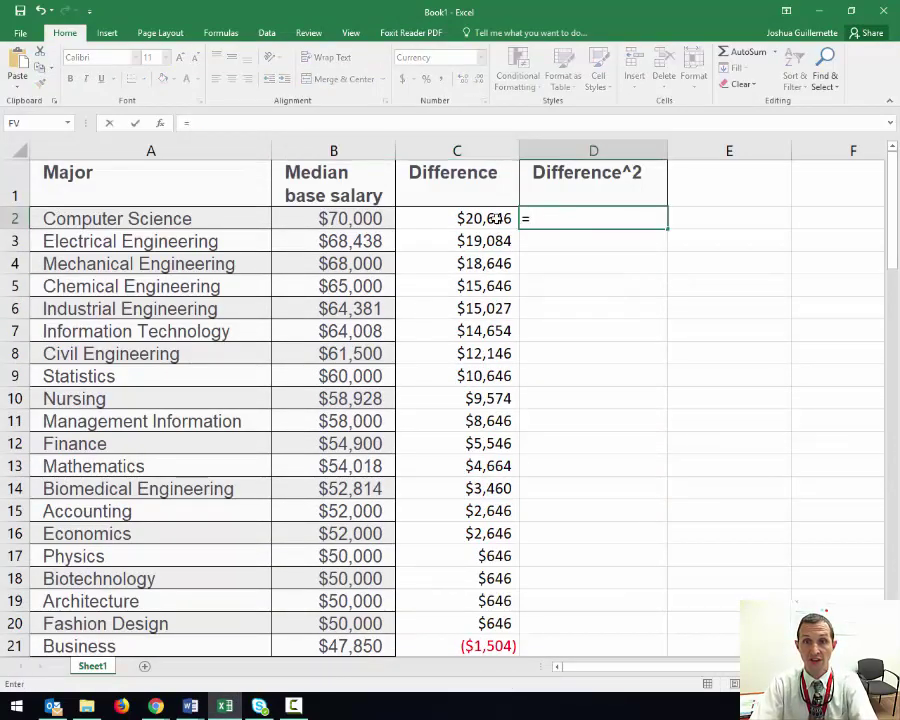
pyautogui.press('Left')
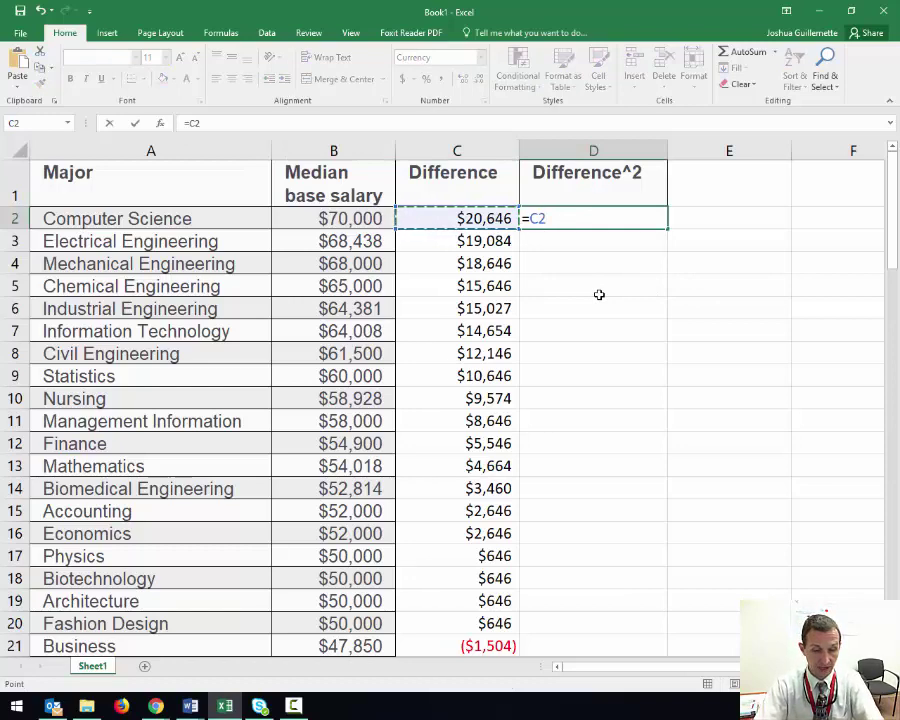
pyautogui.write('^2')
pyautogui.press('Return')
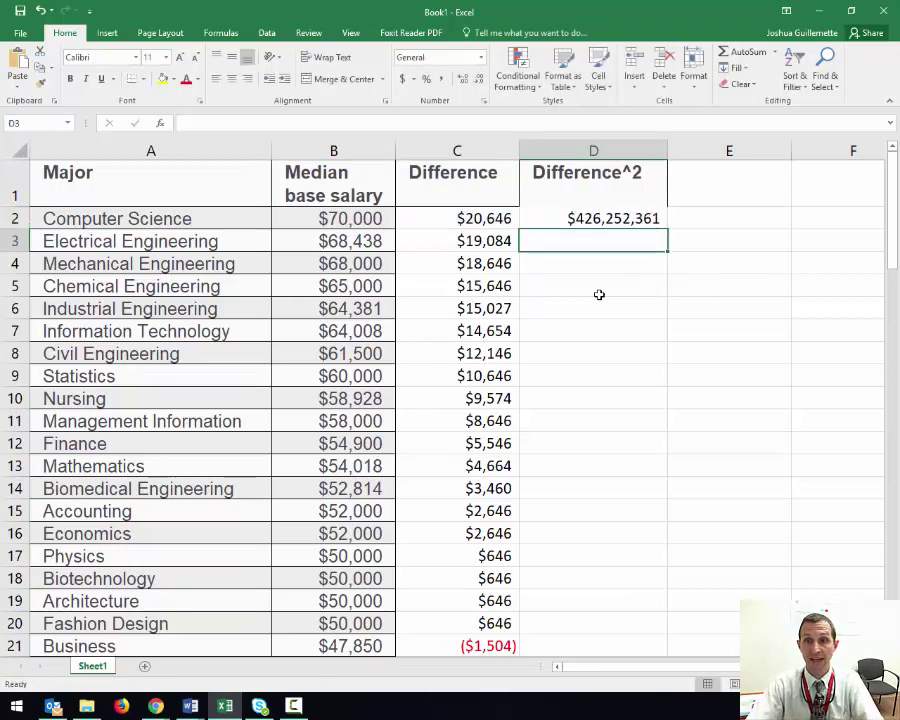
# Fill the squared-difference formula from D2 down through D51 to cover every major
pyautogui.click(572, 217)
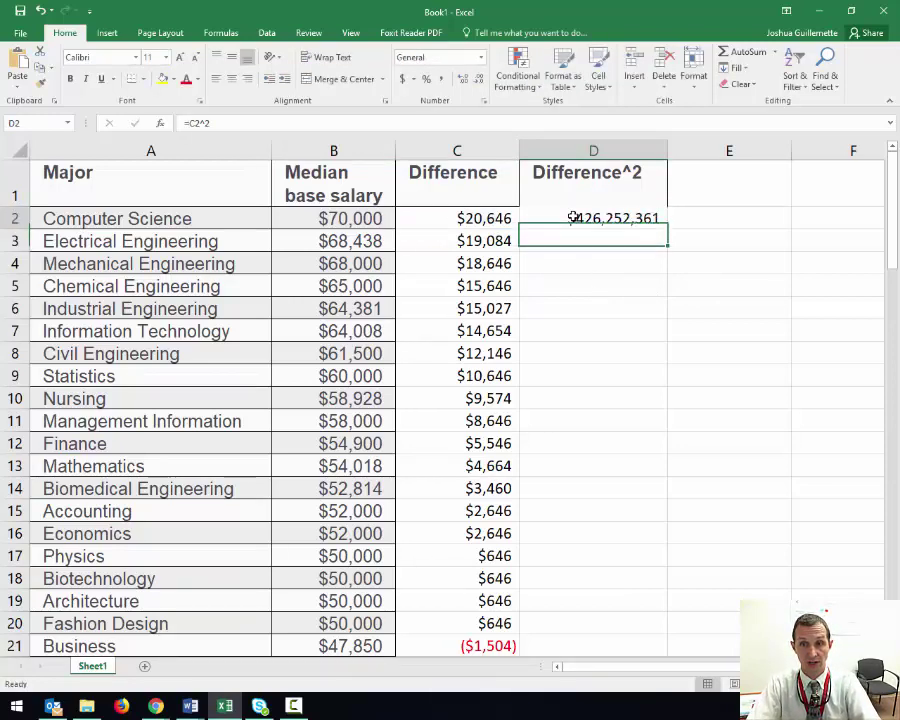
pyautogui.moveTo(669, 228); pyautogui.dragTo(669, 603)
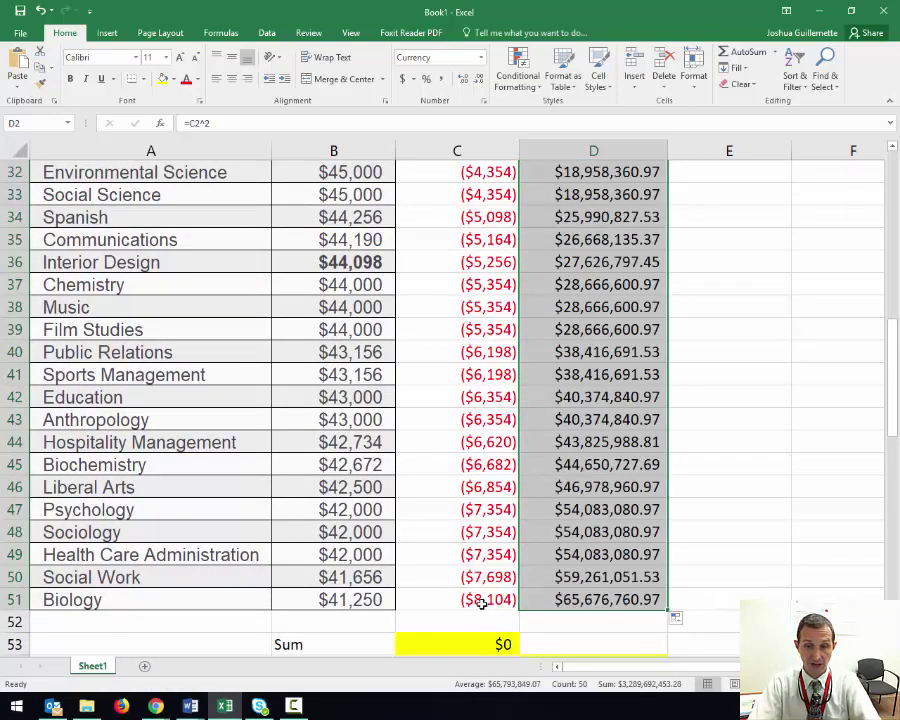
pyautogui.click(565, 600)
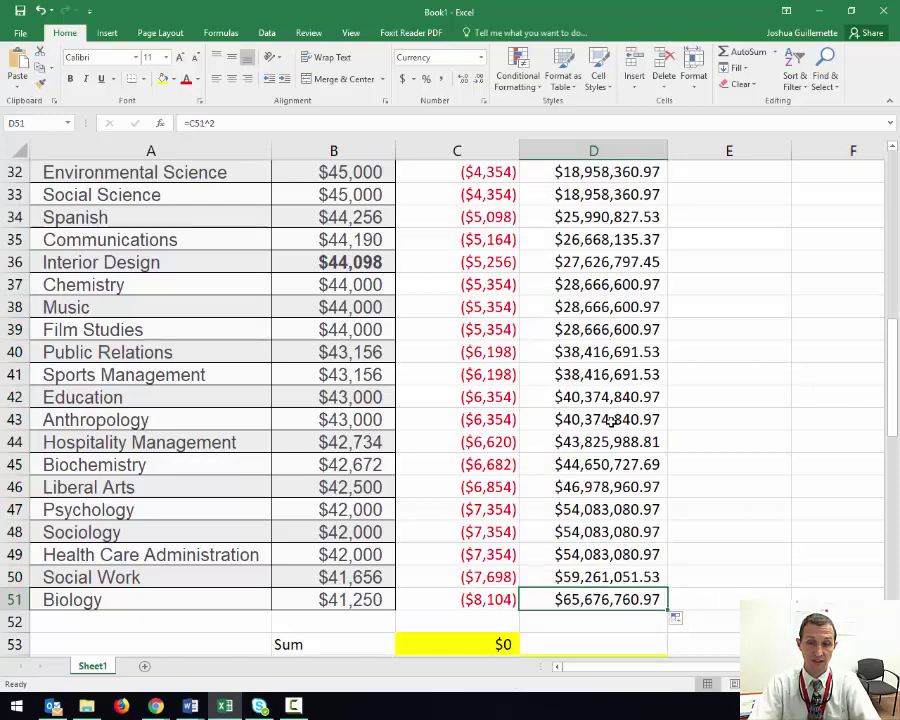
# Total the squared differences in the Sum Squared cell D54 with =SUM(D2:D51) and select that row's label and total
pyautogui.scroll(-3, 612, 420)
pyautogui.click(570, 467)
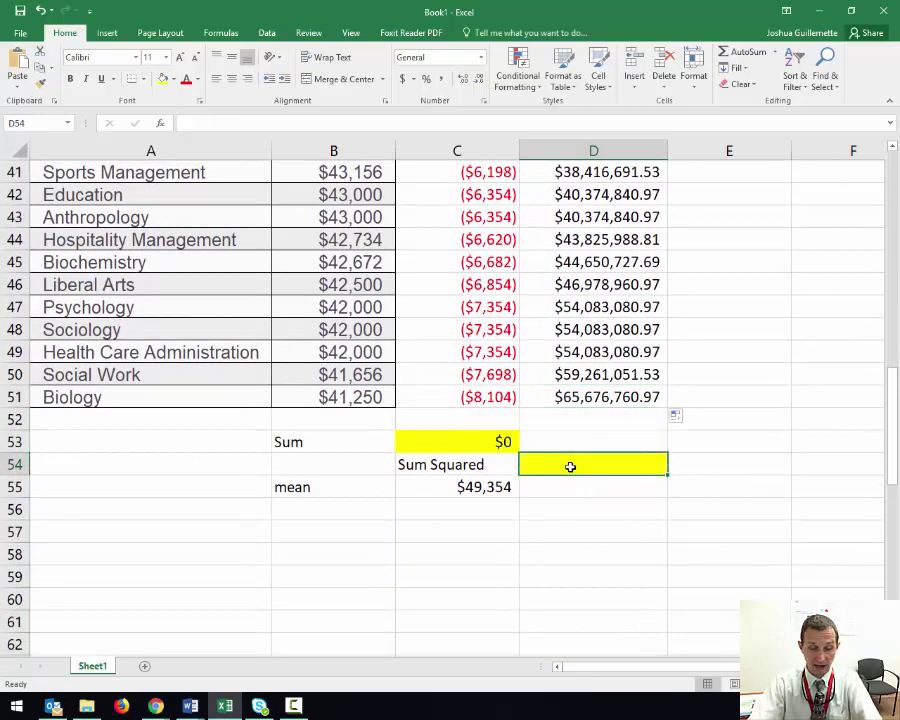
pyautogui.write('=Sum')
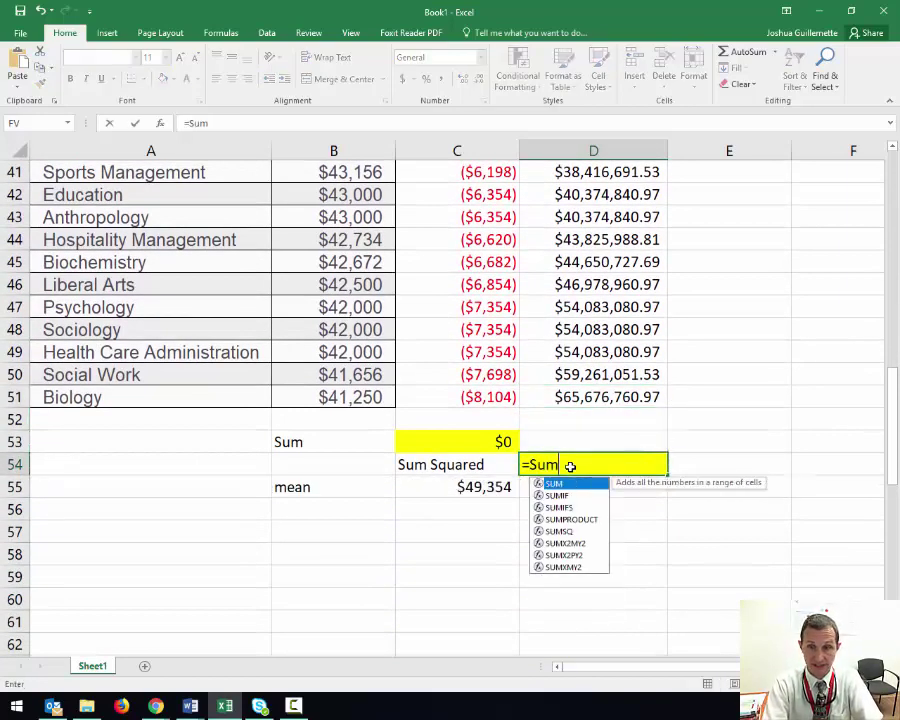
pyautogui.press('Tab')
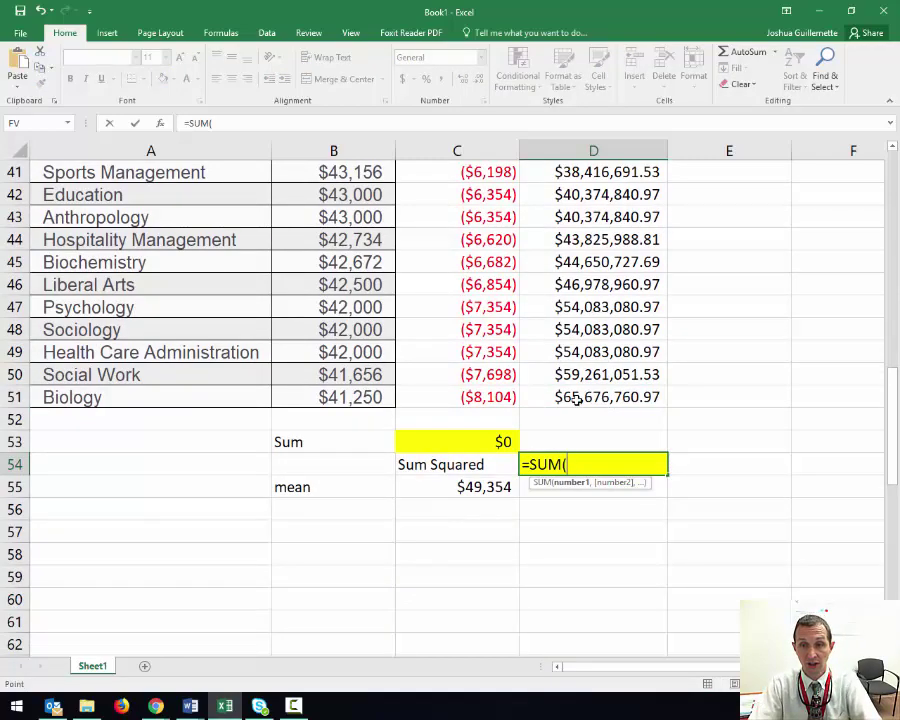
pyautogui.moveTo(576, 396); pyautogui.dragTo(582, 217)
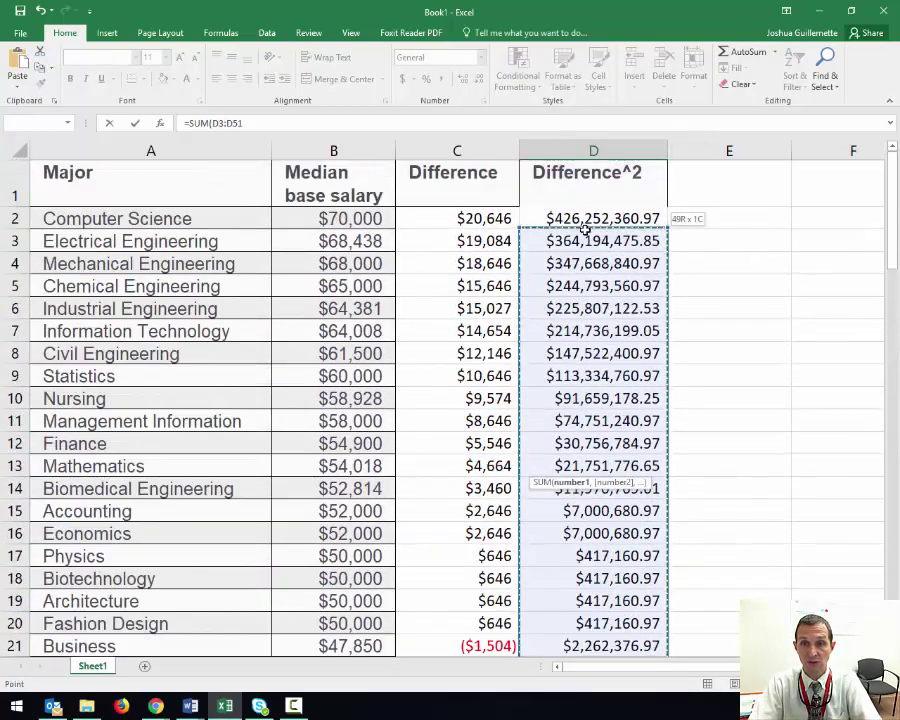
pyautogui.press('Return')
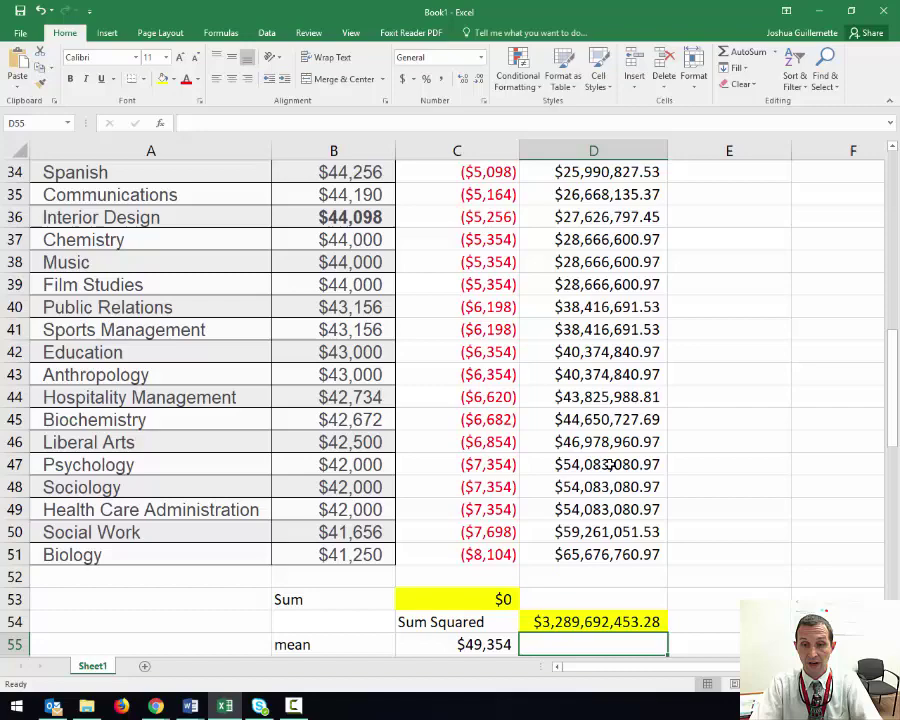
pyautogui.scroll(-2, 607, 466)
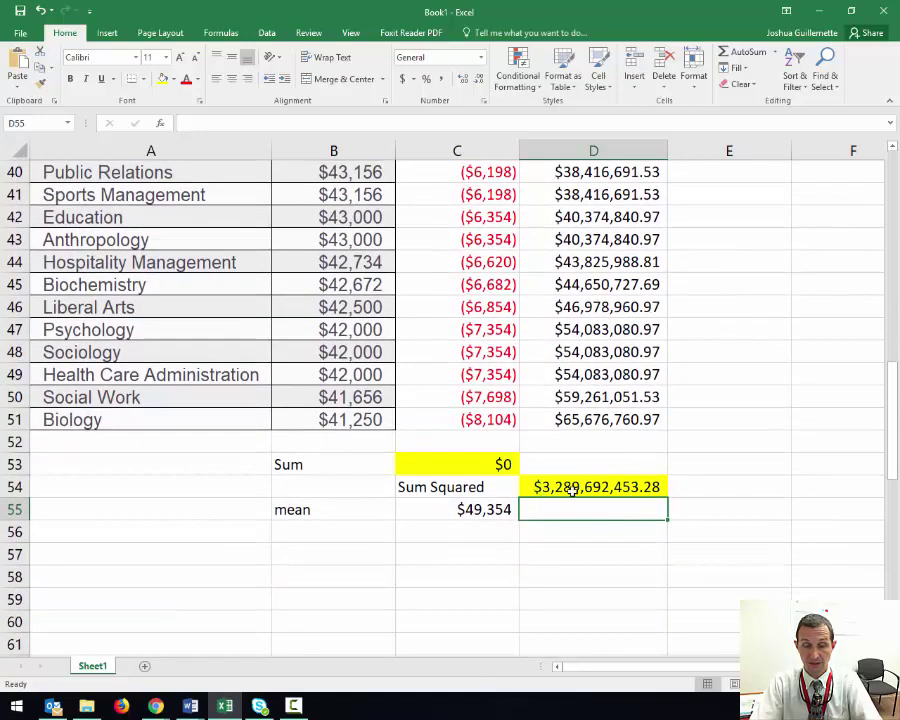
pyautogui.moveTo(443, 487); pyautogui.dragTo(539, 486)
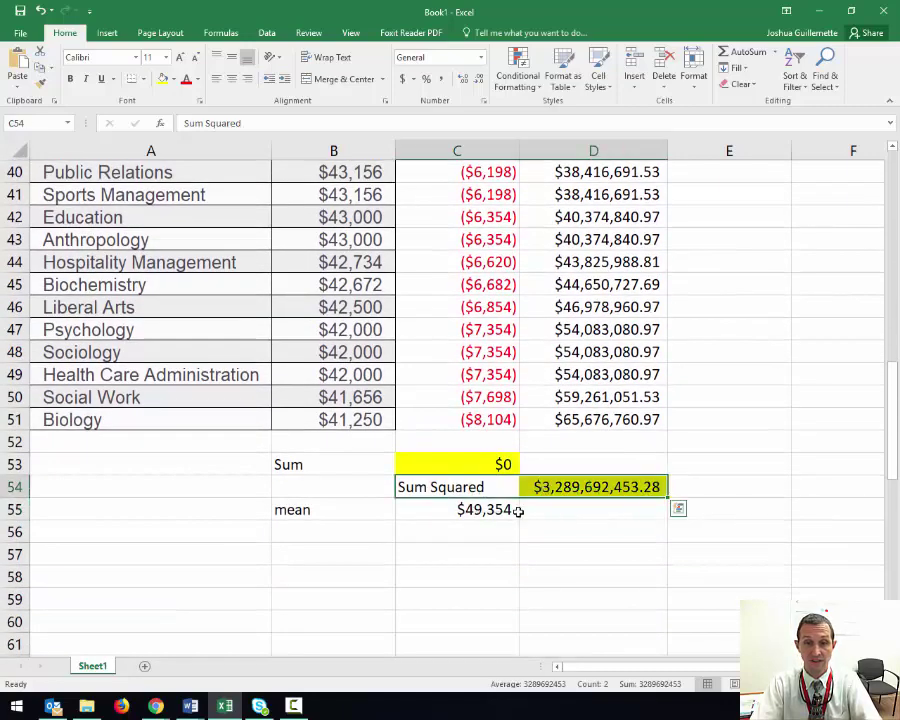
# Switch to The Standard Deviation document in Word and highlight the population formula's numerator and the passage on summing and taking the square root
pyautogui.click(188, 706)
pyautogui.click(262, 625)
pyautogui.scroll(5, 525, 252)
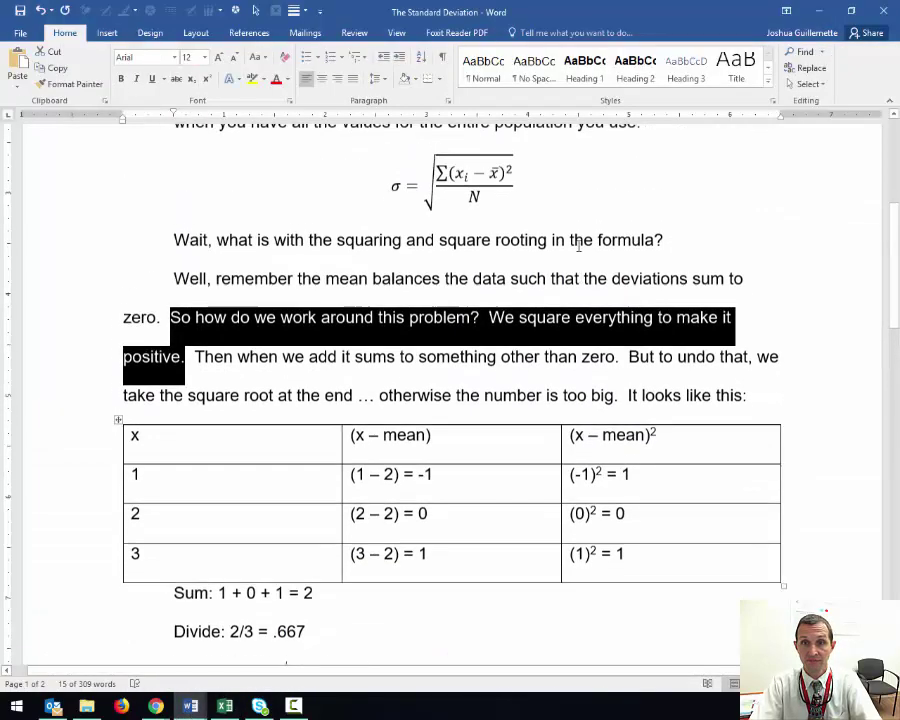
pyautogui.doubleClick(474, 277)
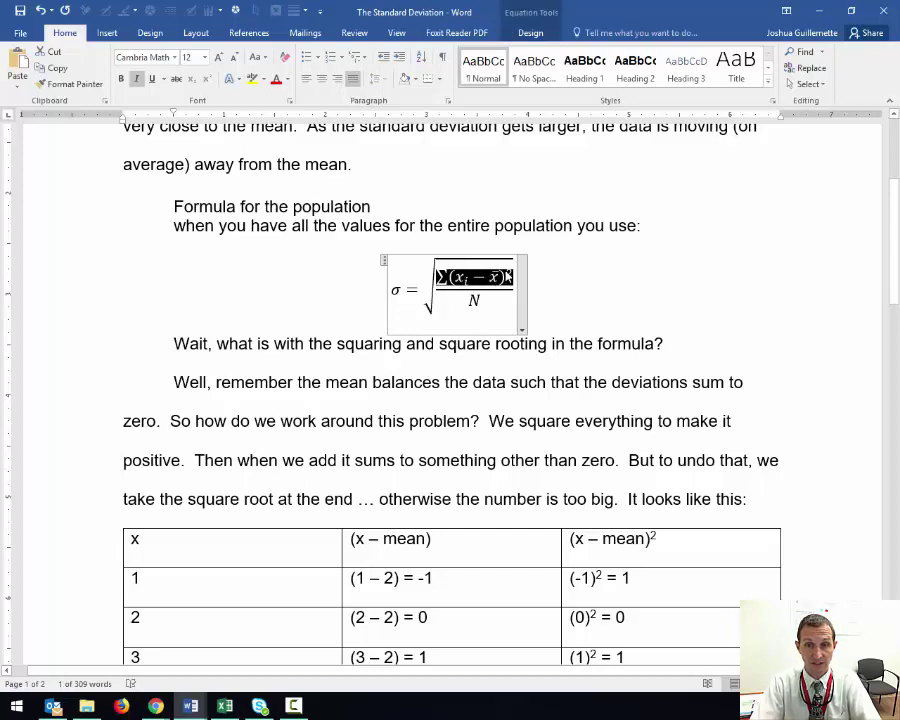
pyautogui.scroll(-1, 430, 418)
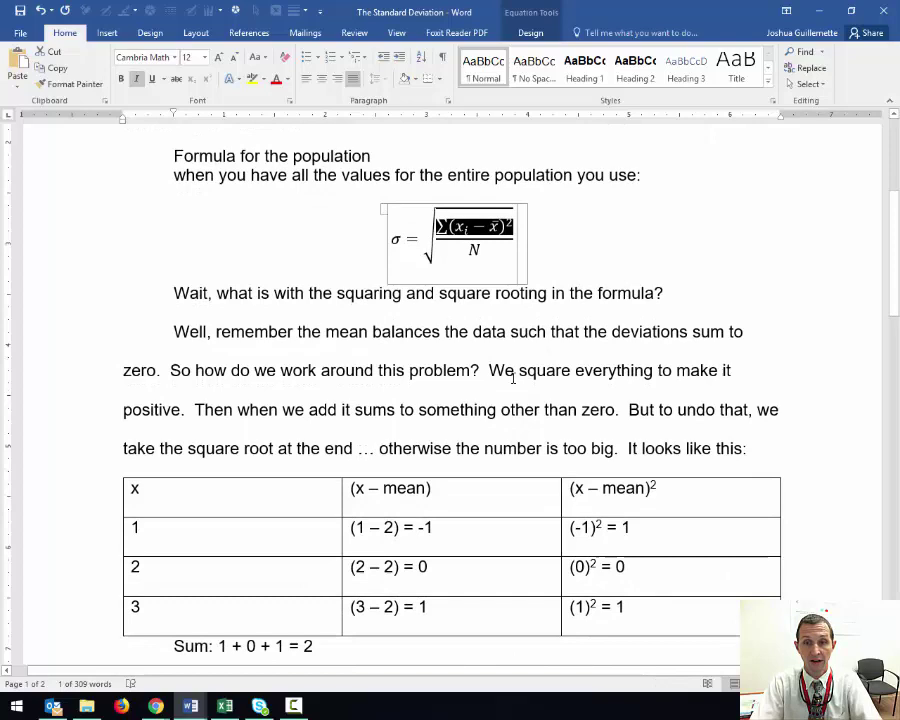
pyautogui.moveTo(201, 409); pyautogui.dragTo(354, 448)
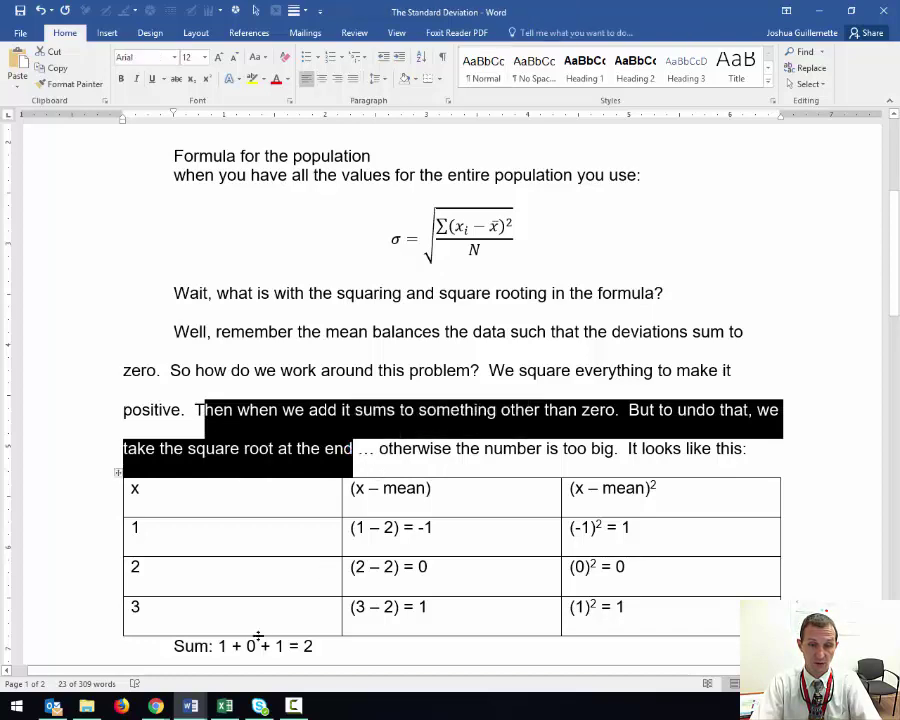
# Switch to the Excel workbook, label B56 "divide" and enter =D54/50 in C56
pyautogui.click(225, 705)
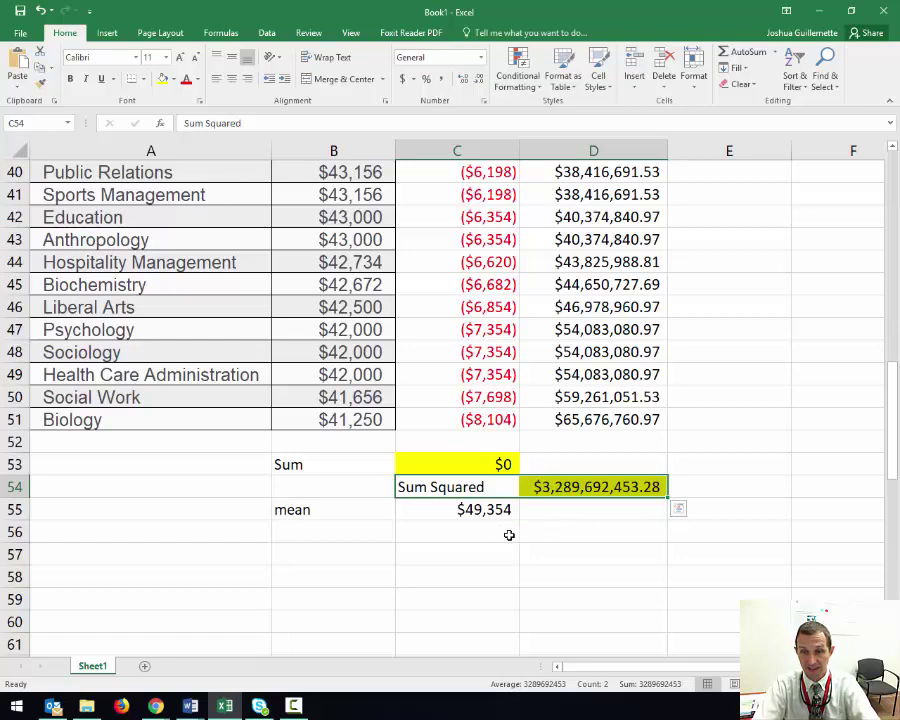
pyautogui.click(557, 487)
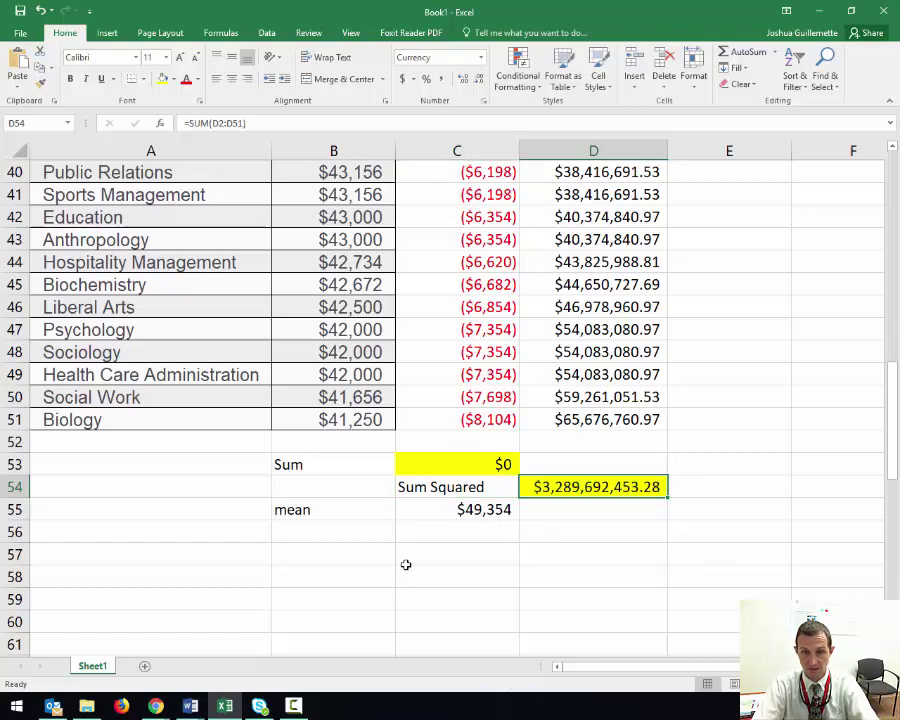
pyautogui.click(306, 531)
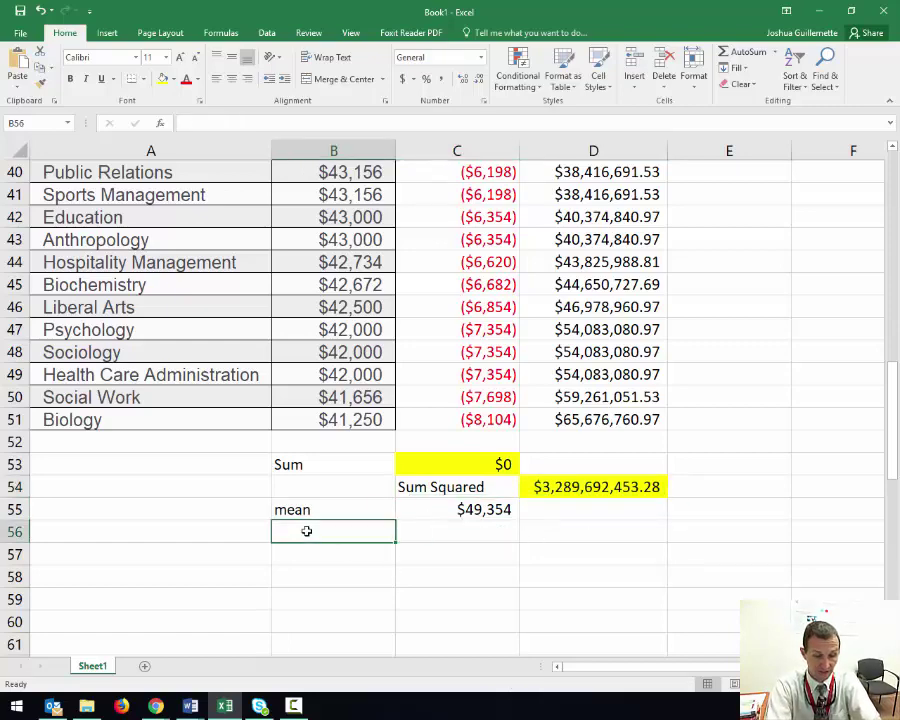
pyautogui.write('div')
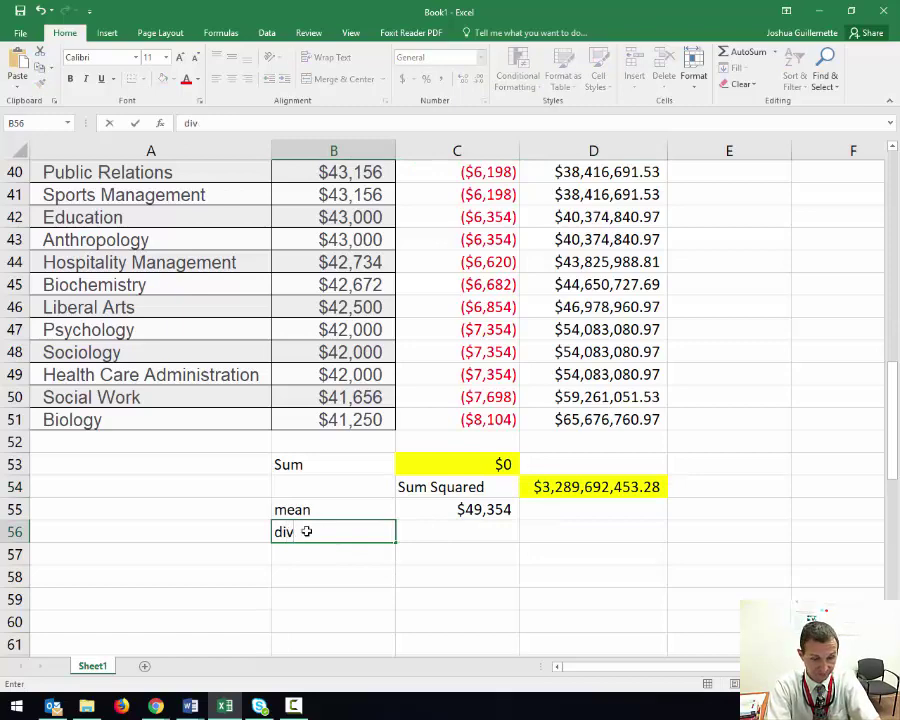
pyautogui.write('eide')
pyautogui.press('Tab')
pyautogui.write('=')
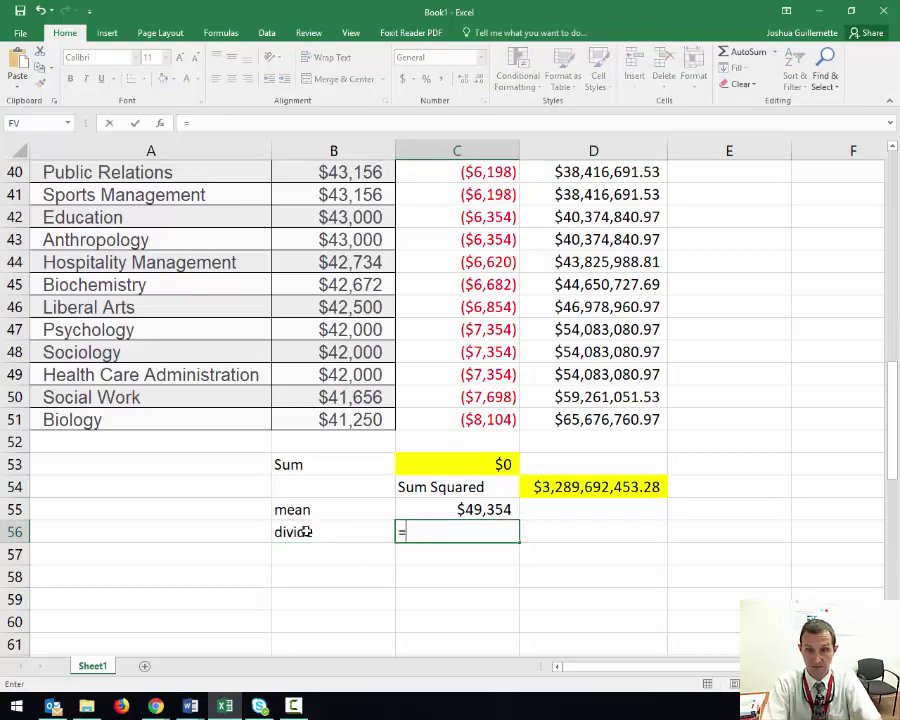
pyautogui.click(570, 484)
pyautogui.write('/')
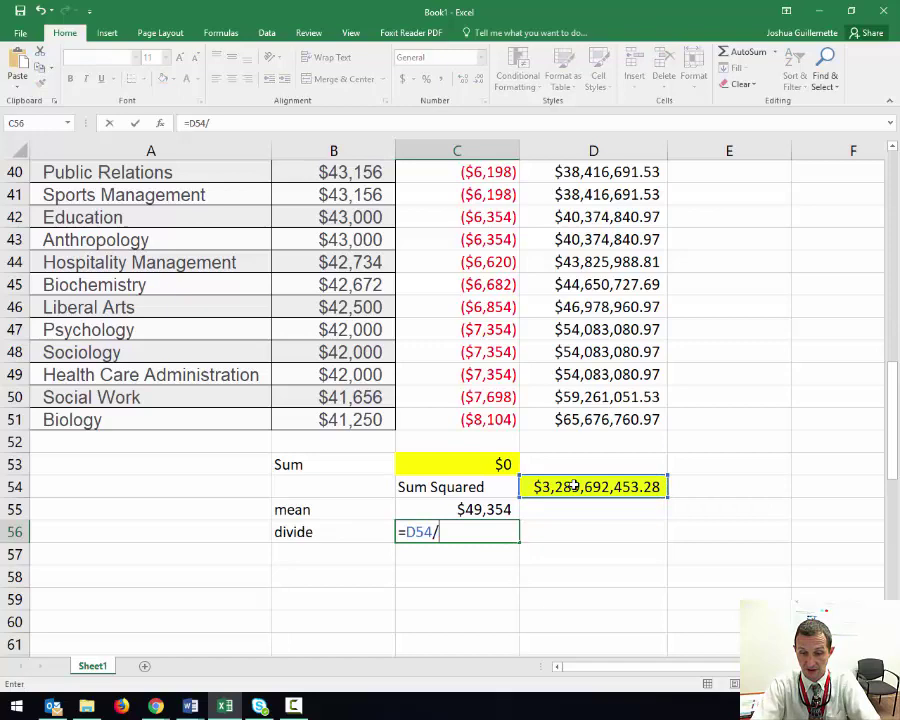
pyautogui.write('50')
pyautogui.press('Return')
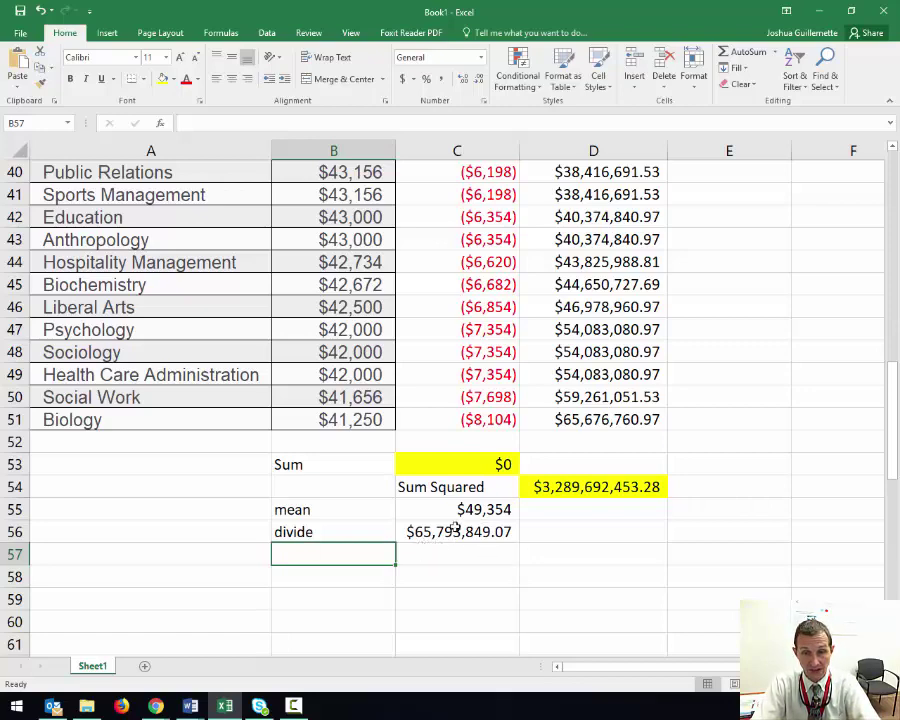
# Check the population formula in the Word document and relabel cell B56 in the Excel workbook as "variance"
pyautogui.moveTo(190, 706)
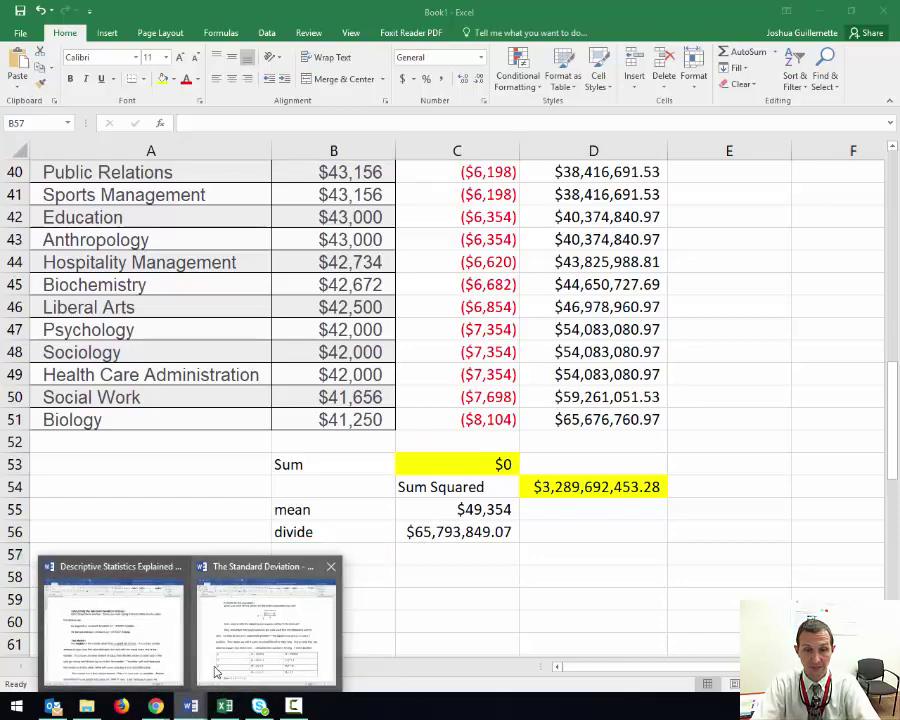
pyautogui.click(262, 650)
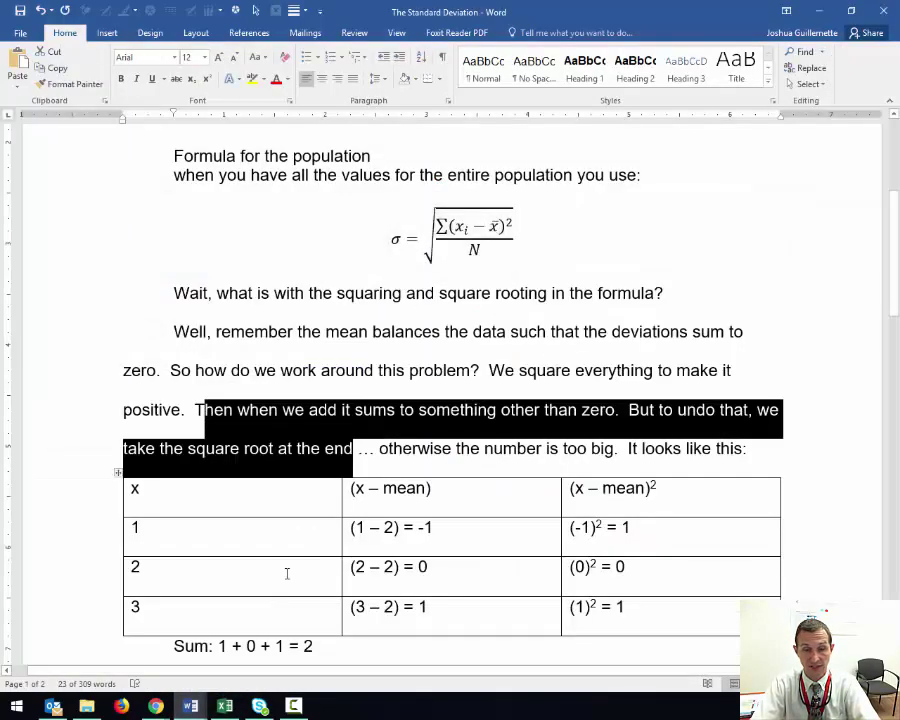
pyautogui.click(222, 708)
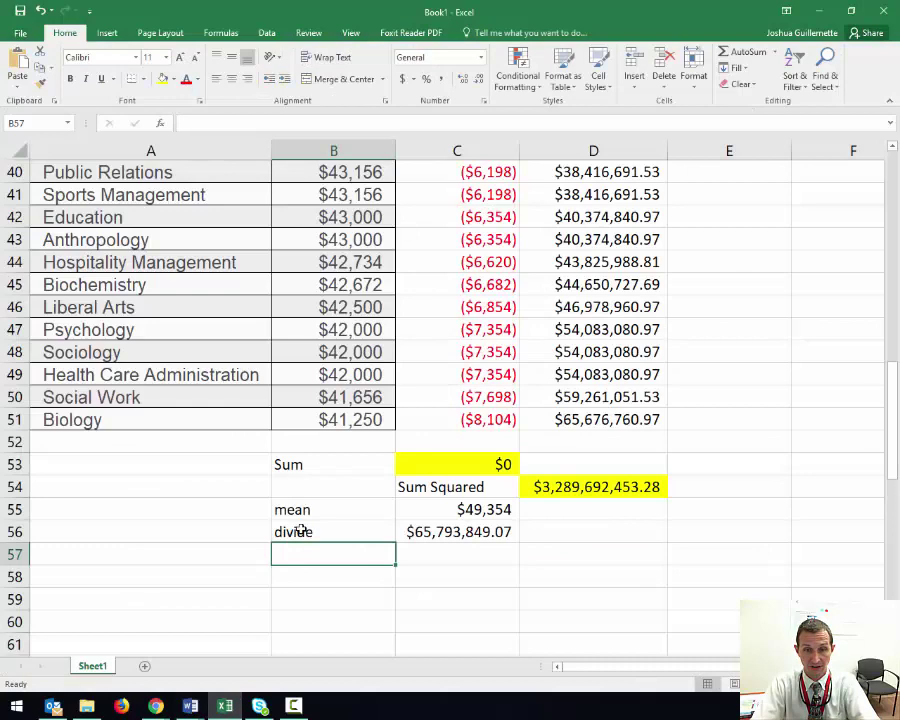
pyautogui.click(297, 527)
pyautogui.write('varia')
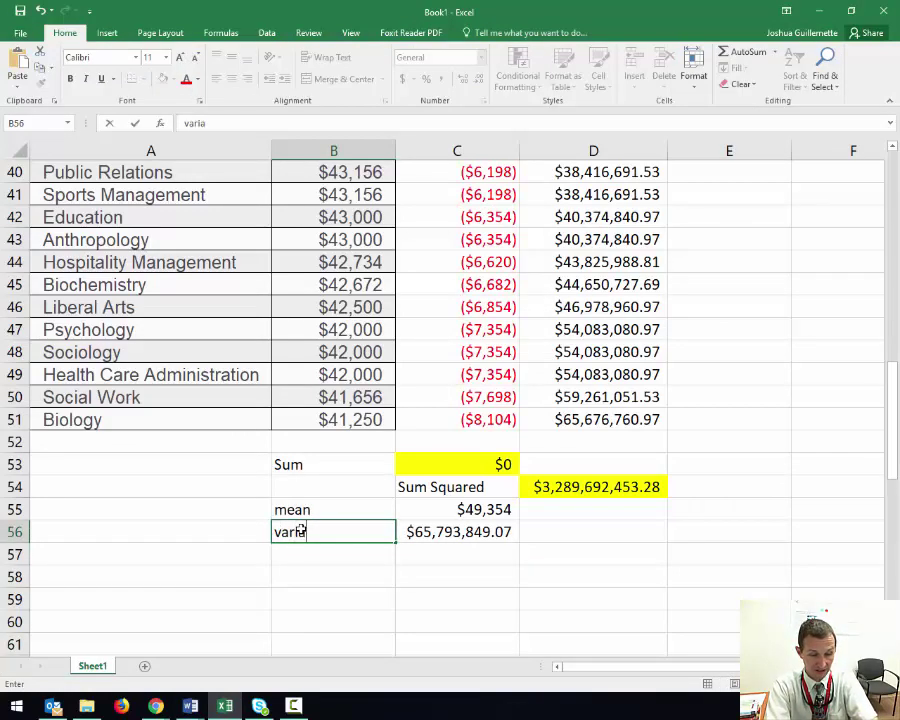
pyautogui.write('nce')
pyautogui.press('Return')
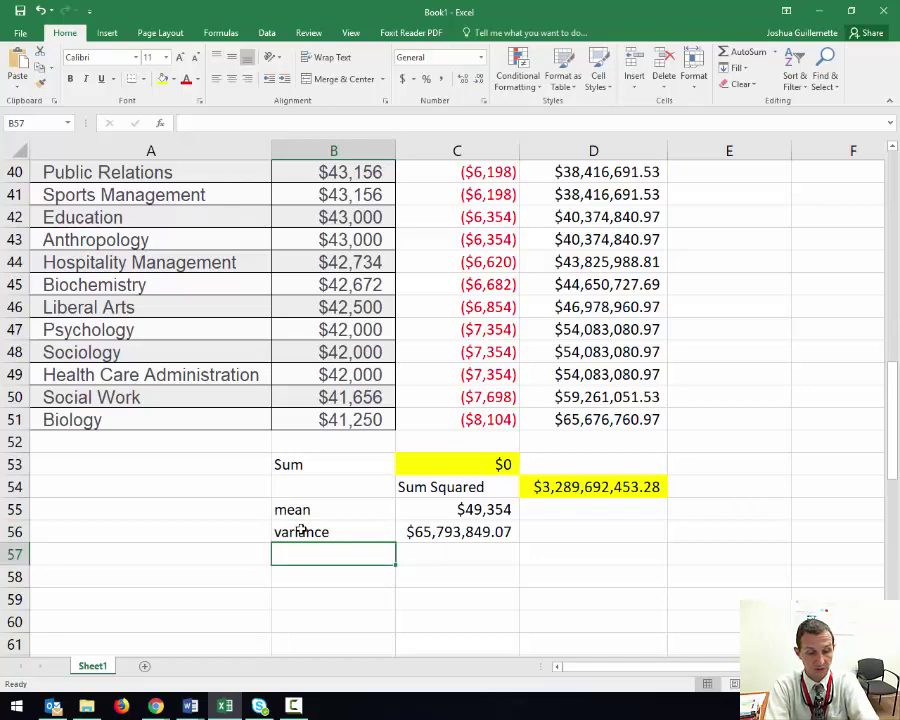
# Label B57 "standard dev" and take the square root of the variance in C57 with =sqrt(C56)
pyautogui.write('sta')
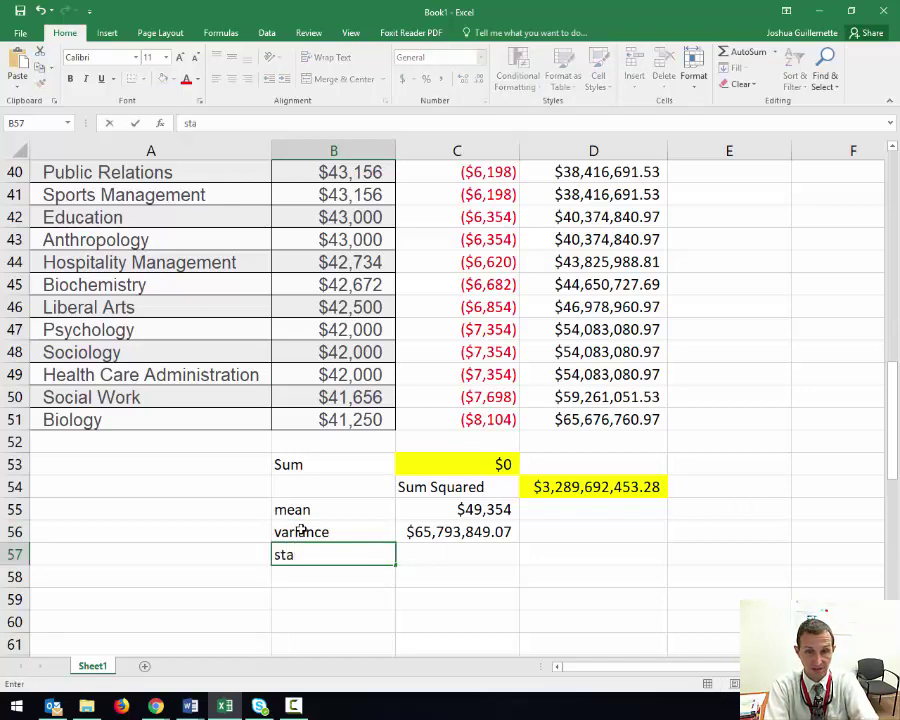
pyautogui.write('ndard ')
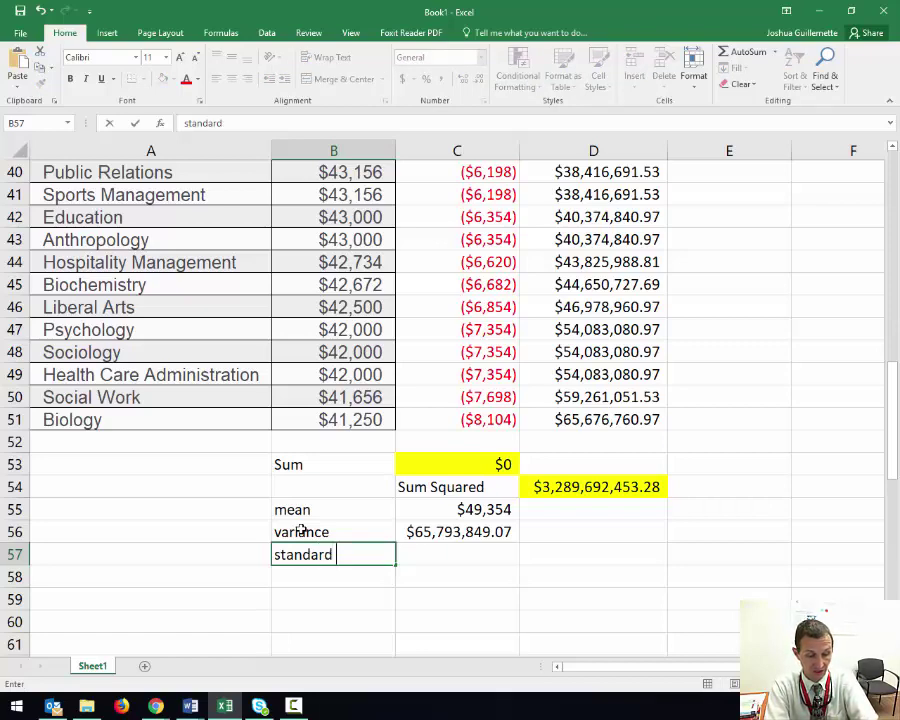
pyautogui.write('dev')
pyautogui.press('Tab')
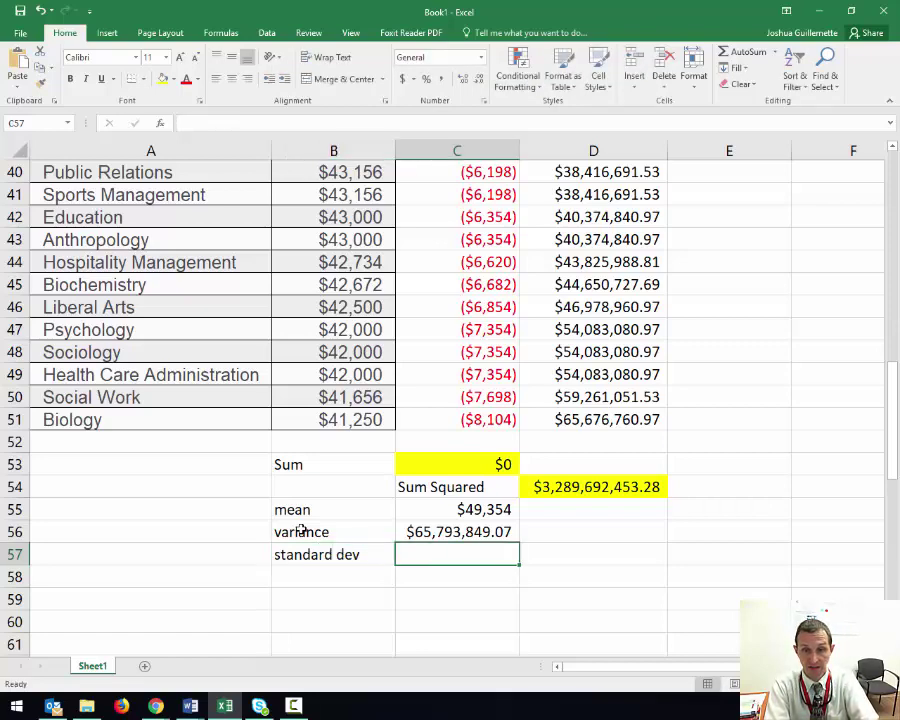
pyautogui.write('=')
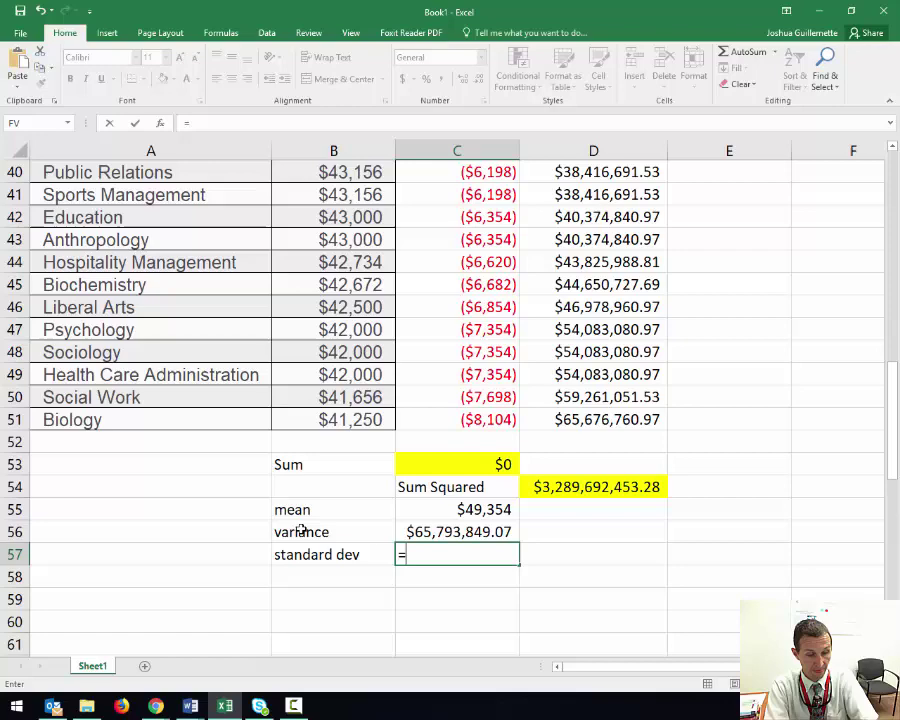
pyautogui.write('sqrt(')
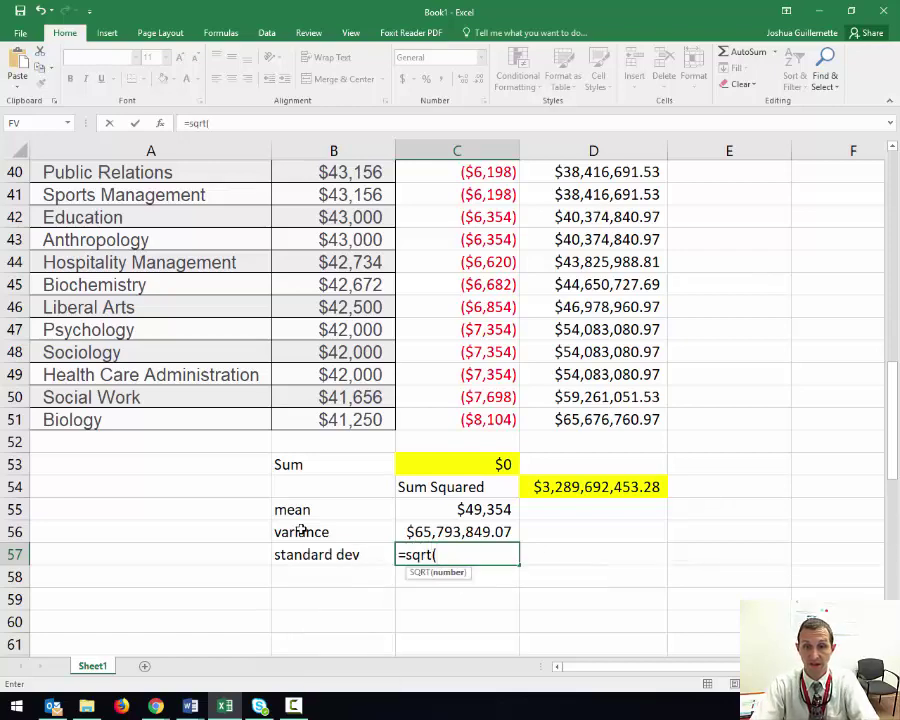
pyautogui.click(422, 532)
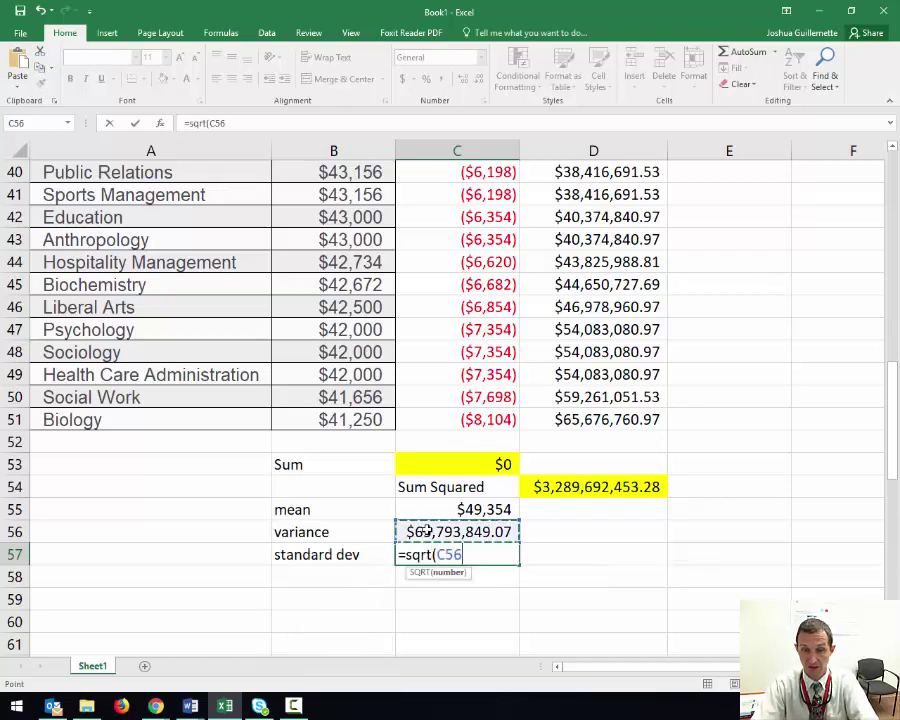
pyautogui.press('Return')
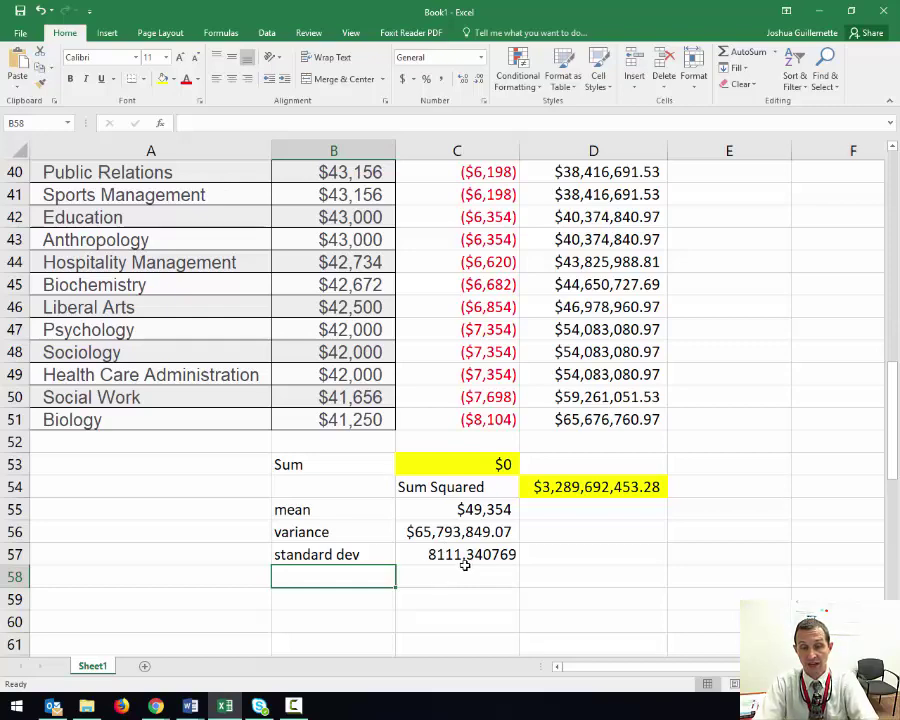
# Calculate the population standard deviation of the median salaries in B58 with =STDEV.P(B2:B51)
pyautogui.write('=')
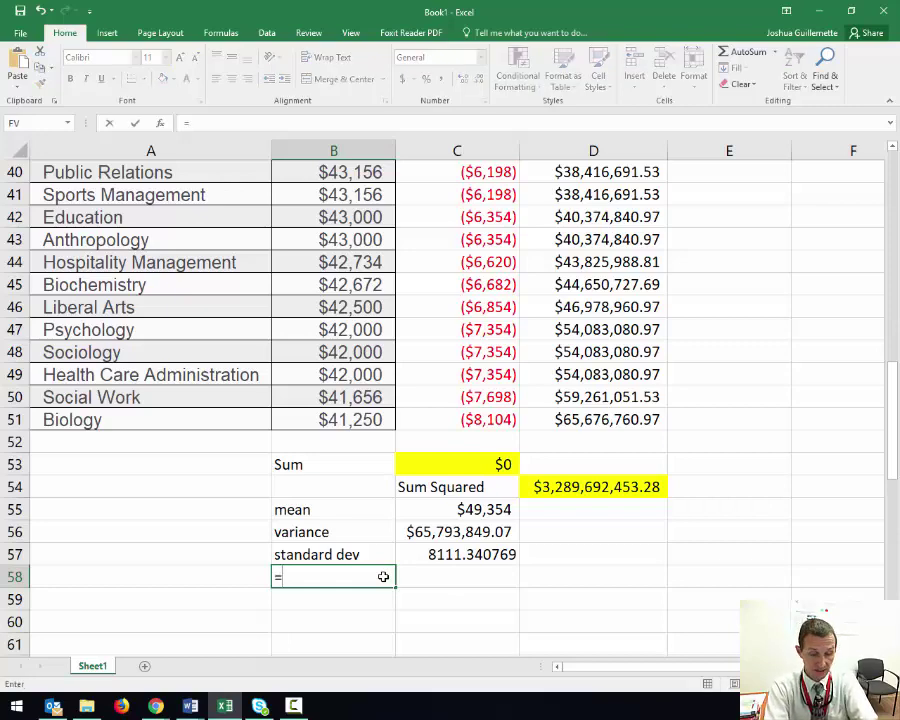
pyautogui.write('st')
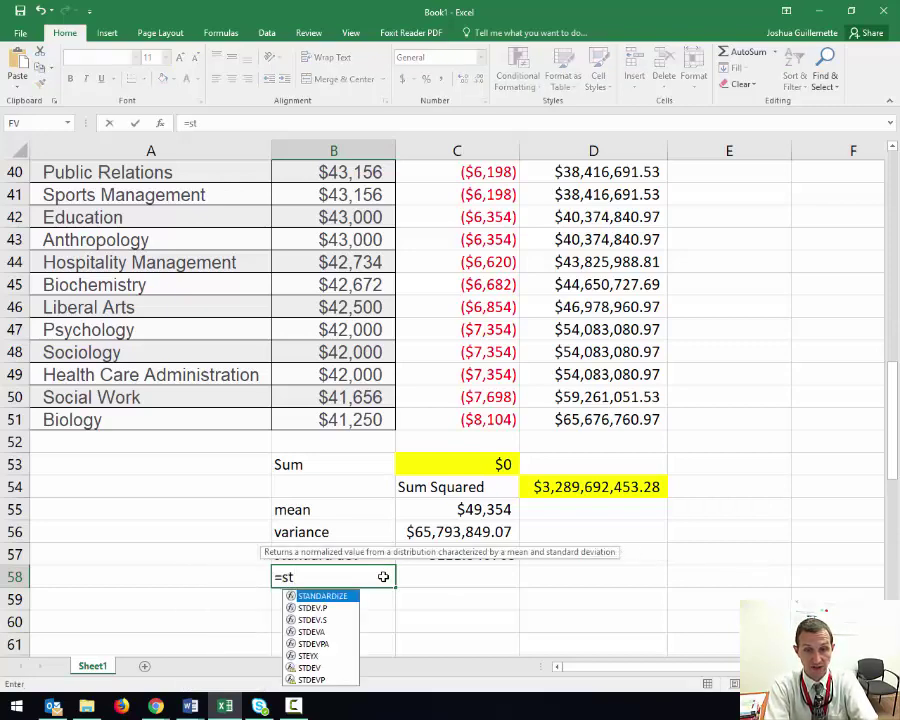
pyautogui.write('dev')
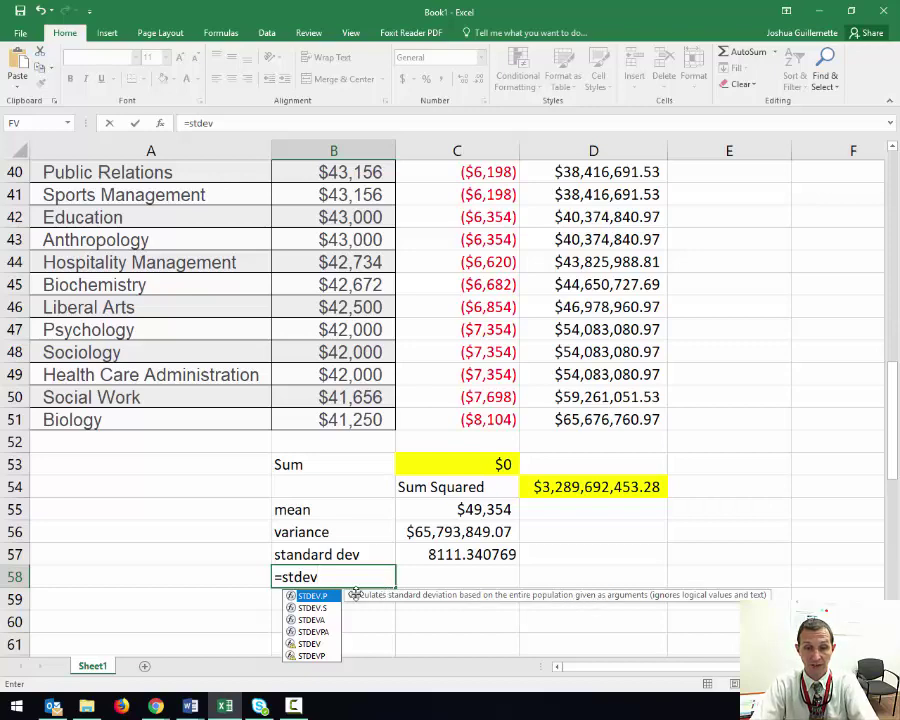
pyautogui.press('Tab')
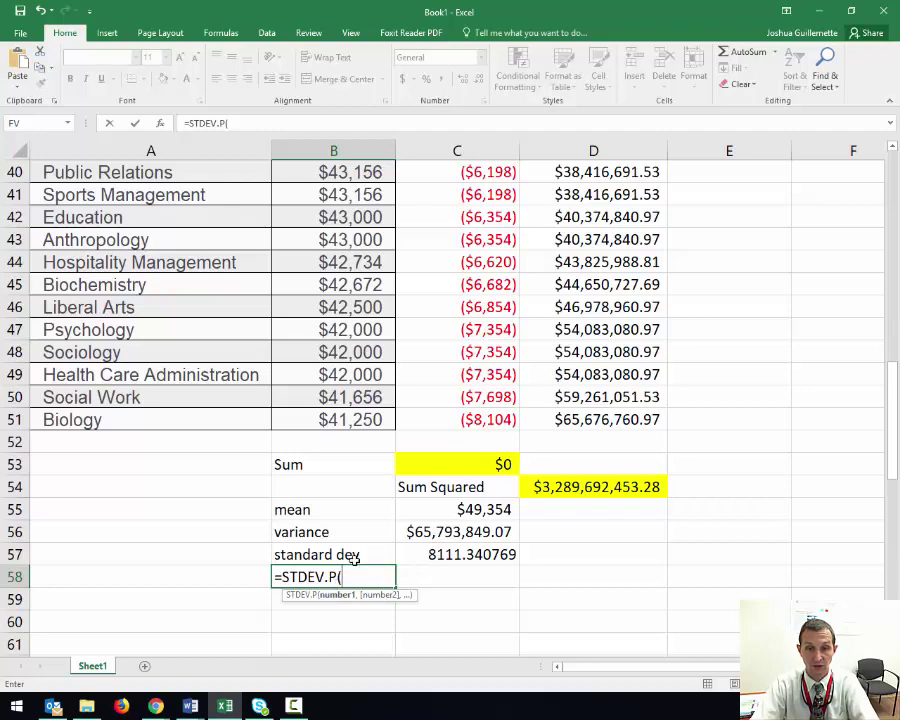
pyautogui.moveTo(354, 418); pyautogui.dragTo(346, 214)
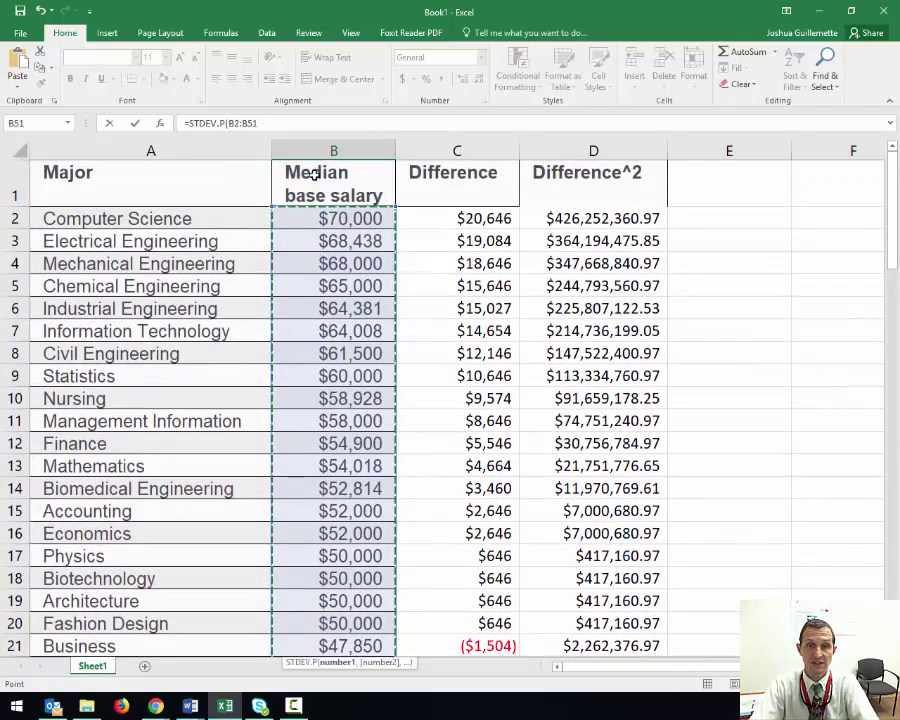
pyautogui.scroll(-14, 291, 311)
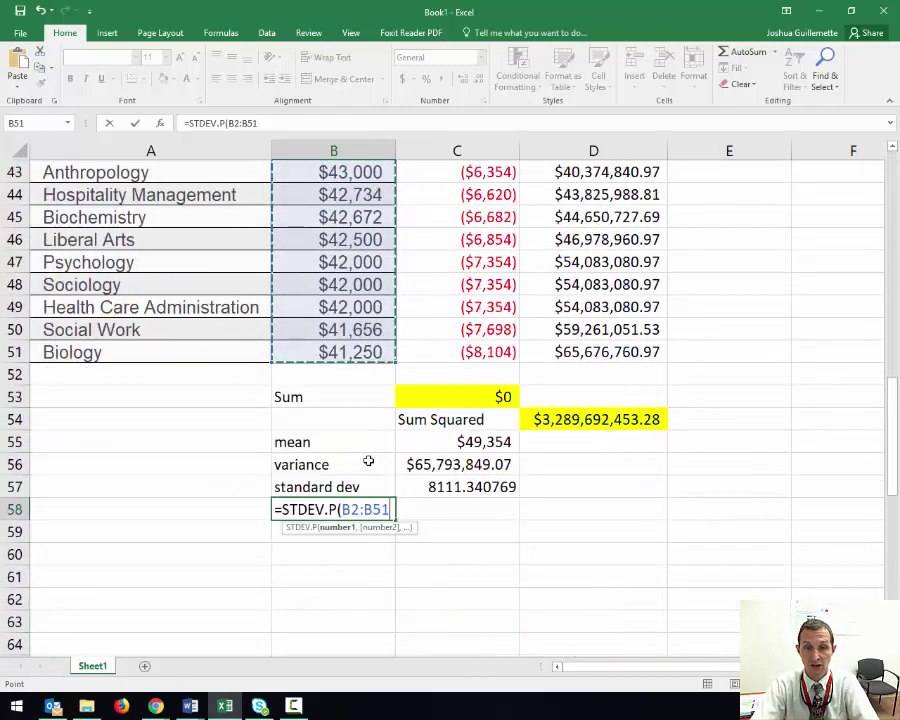
pyautogui.press('Return')
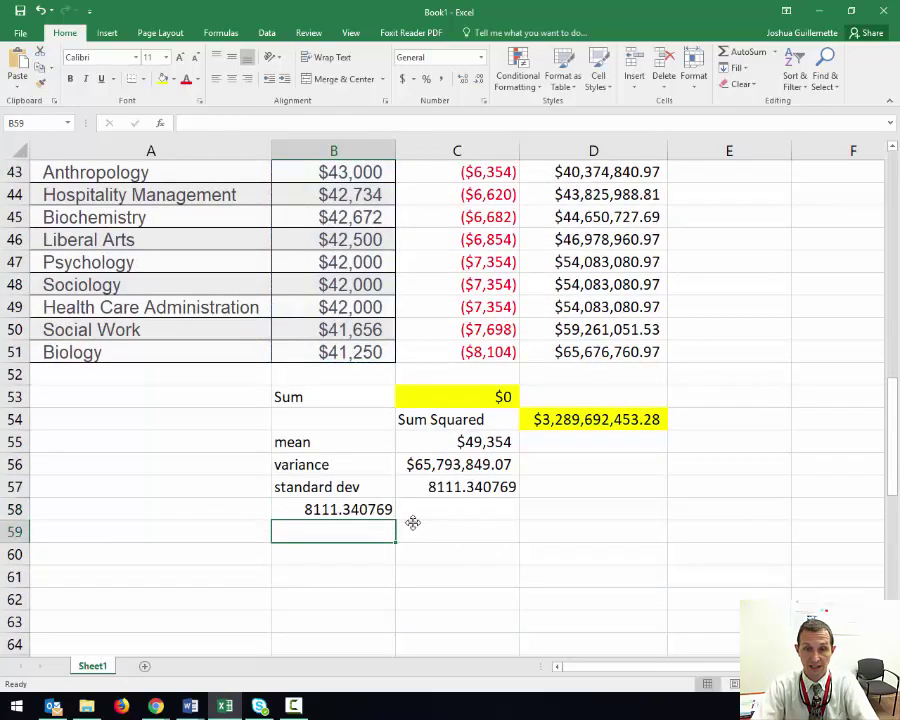
# Compare the built-in function's result in B58 with the manual one in C57, and clear B58
pyautogui.click(458, 484)
pyautogui.click(363, 509)
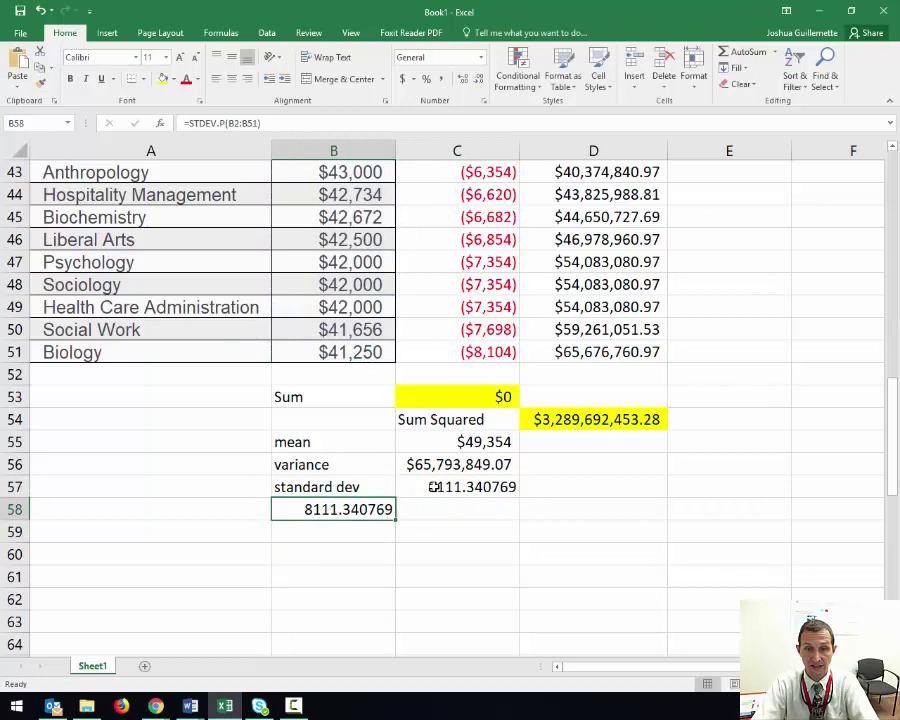
pyautogui.click(433, 486)
pyautogui.click(350, 511)
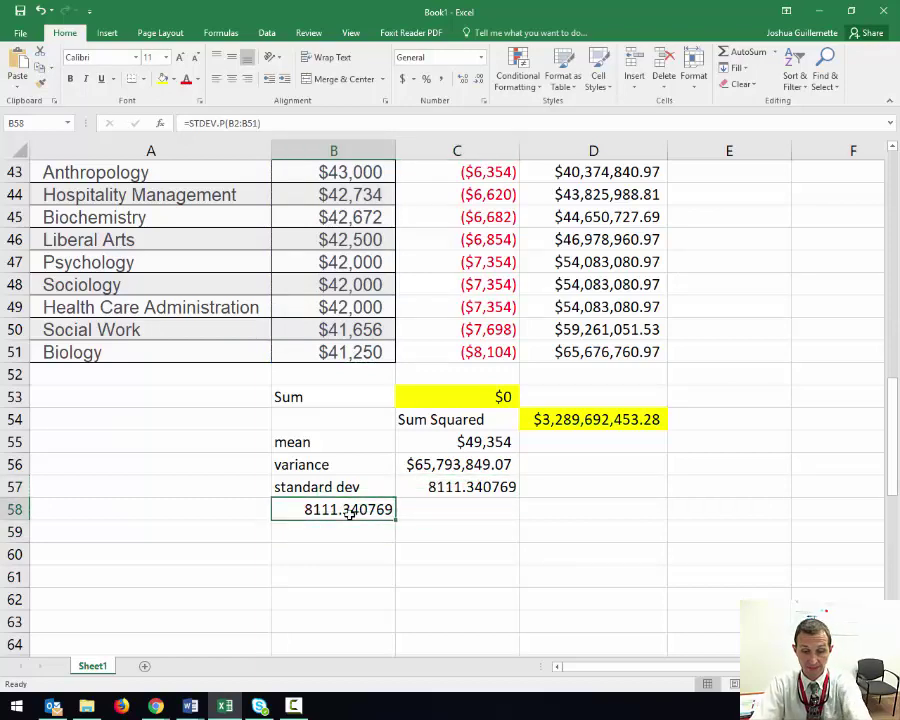
pyautogui.press('Delete')
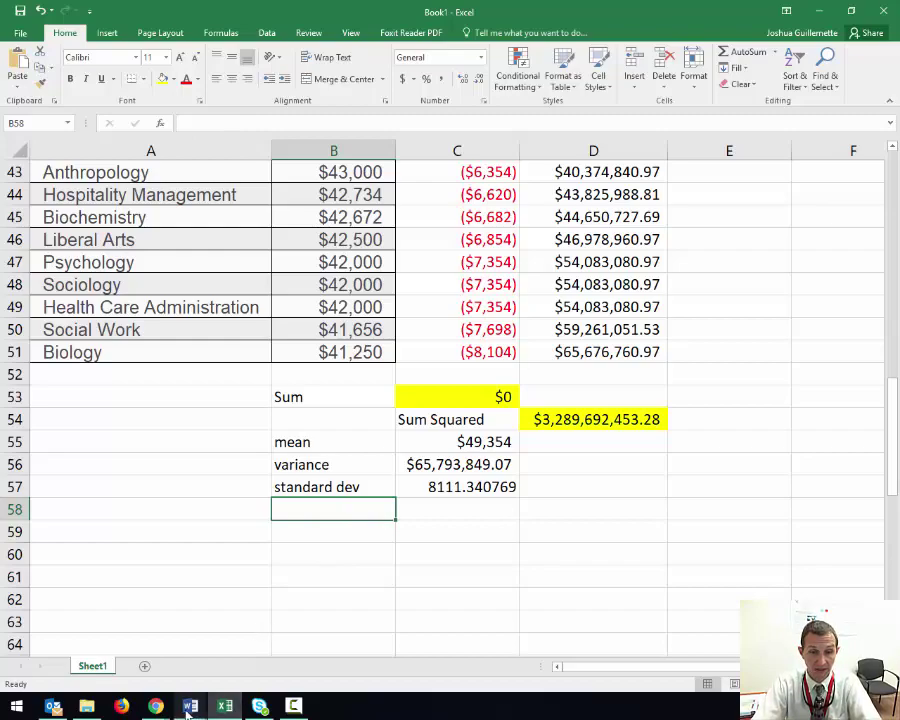
# Switch to The Standard Deviation document in Word and highlight the worked example's Sum, Divide and Square Root lines in turn
pyautogui.moveTo(190, 706)
pyautogui.click(242, 619)
pyautogui.scroll(-5, 458, 414)
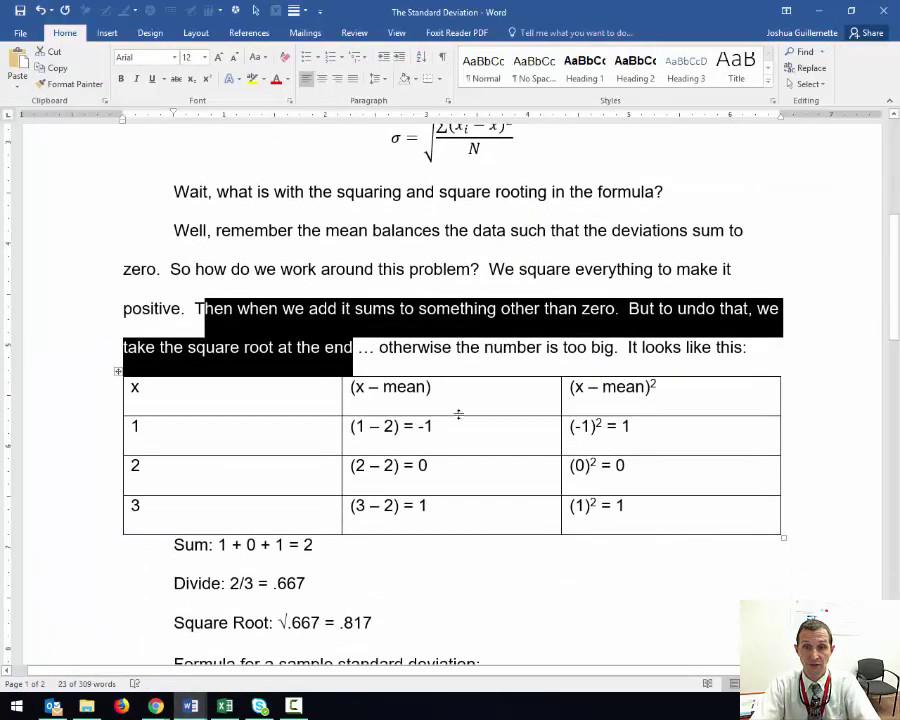
pyautogui.scroll(-1, 292, 356)
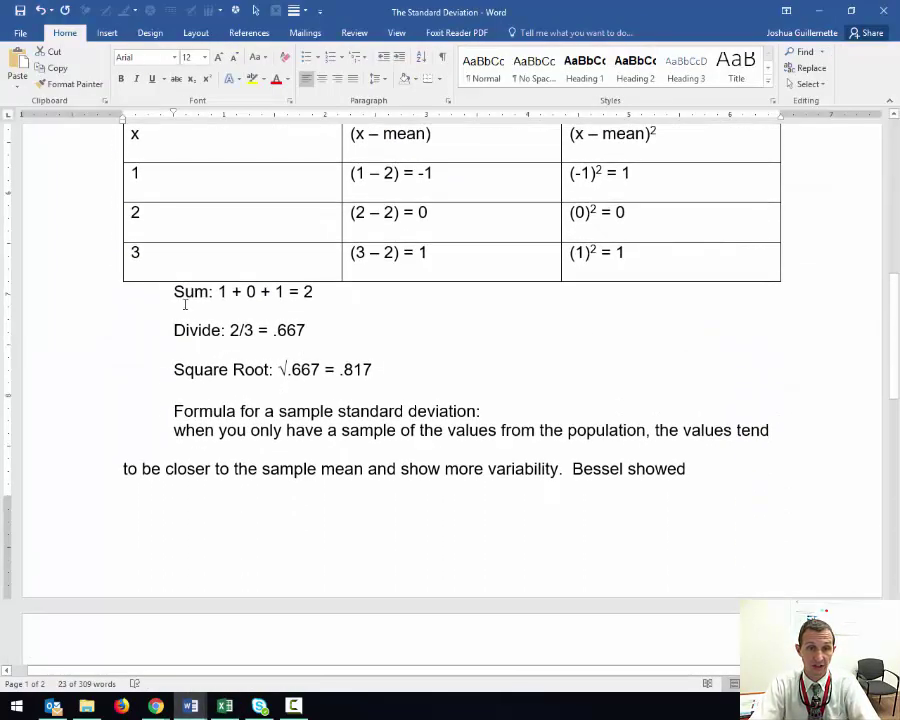
pyautogui.tripleClick(251, 291)
pyautogui.moveTo(176, 330); pyautogui.dragTo(326, 336)
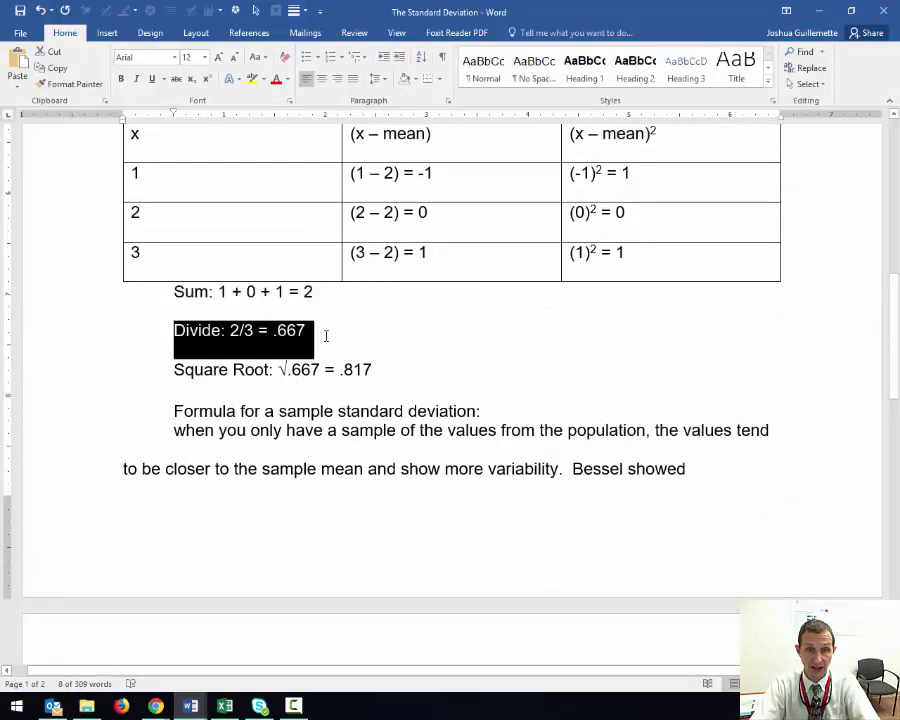
pyautogui.moveTo(175, 370); pyautogui.dragTo(380, 380)
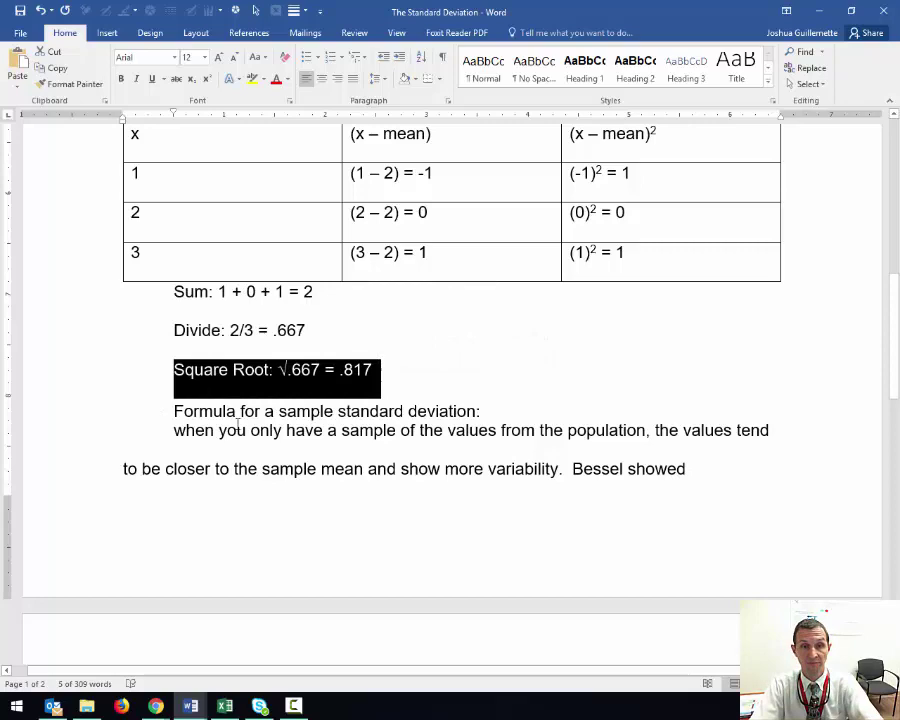
# Highlight the passage on sample values, followed by its phrase "closer to the sample mean and"
pyautogui.moveTo(174, 430); pyautogui.dragTo(557, 472)
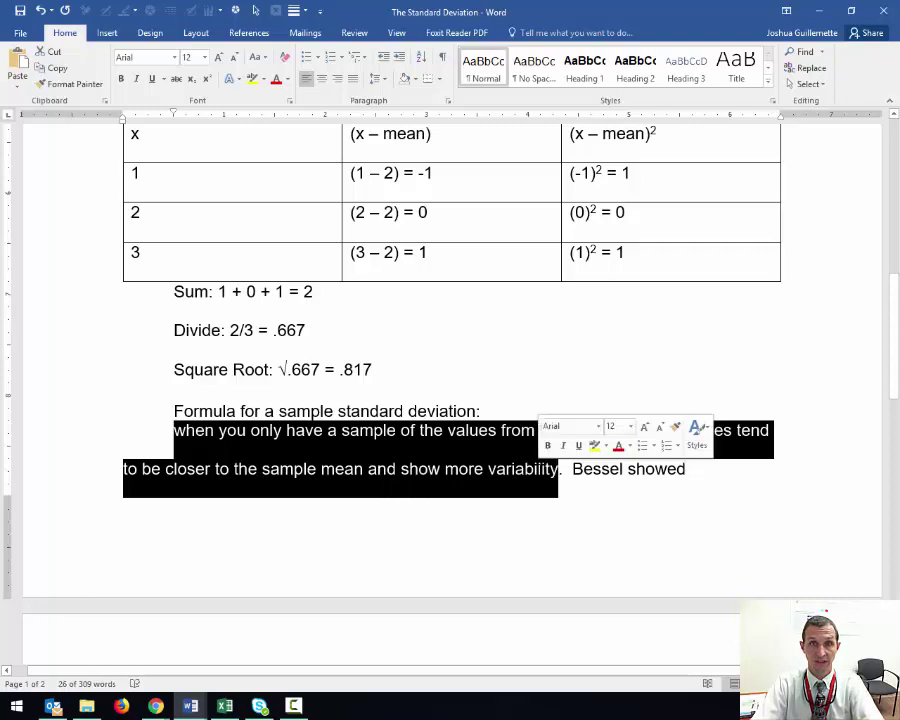
pyautogui.click(265, 471)
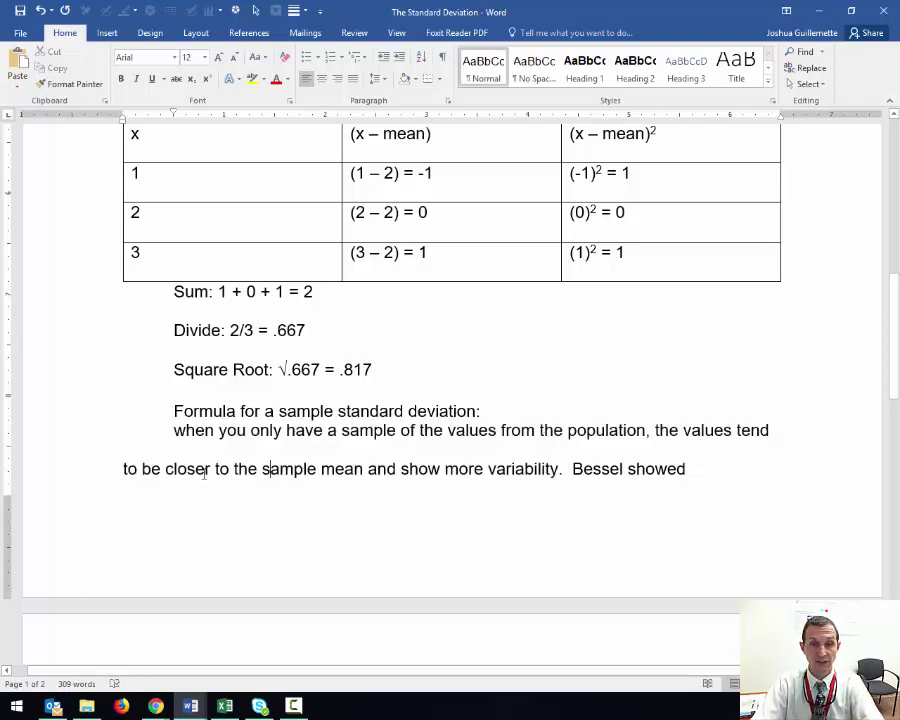
pyautogui.moveTo(204, 474); pyautogui.dragTo(398, 475)
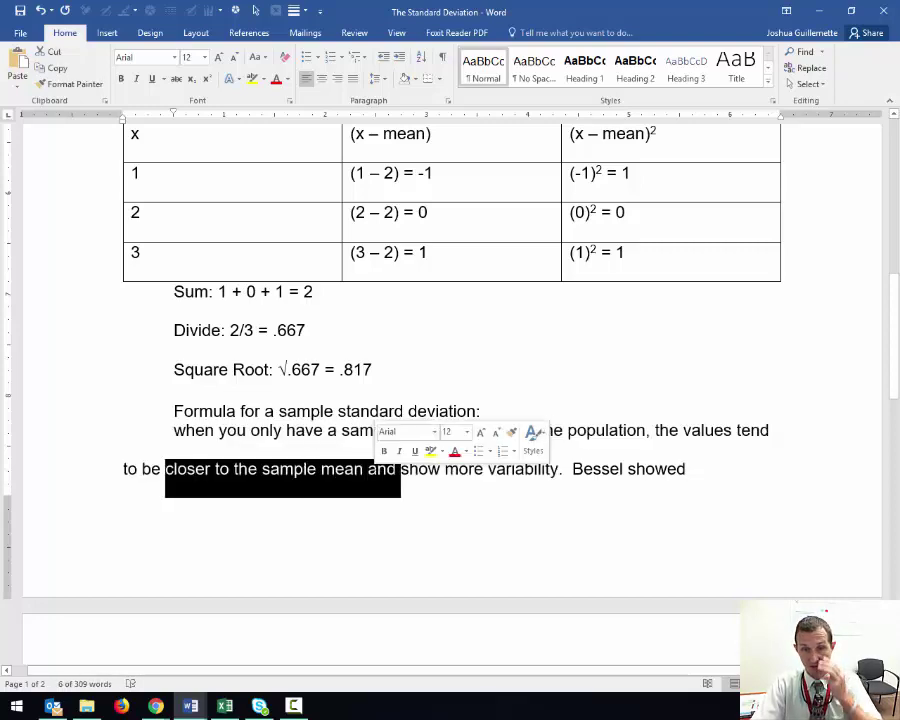
# Replace "more" with "less" before "variability" in the sample standard deviation paragraph
pyautogui.click(480, 468)
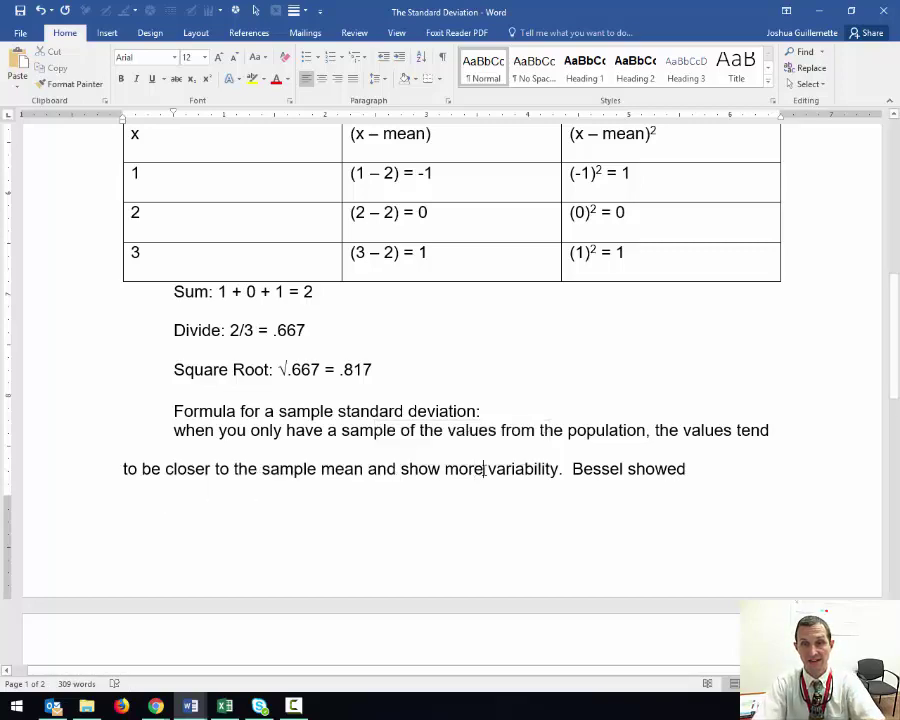
pyautogui.press('BackSpace')
pyautogui.press('BackSpace')
pyautogui.press('BackSpace')
pyautogui.press('BackSpace')
pyautogui.write('le')
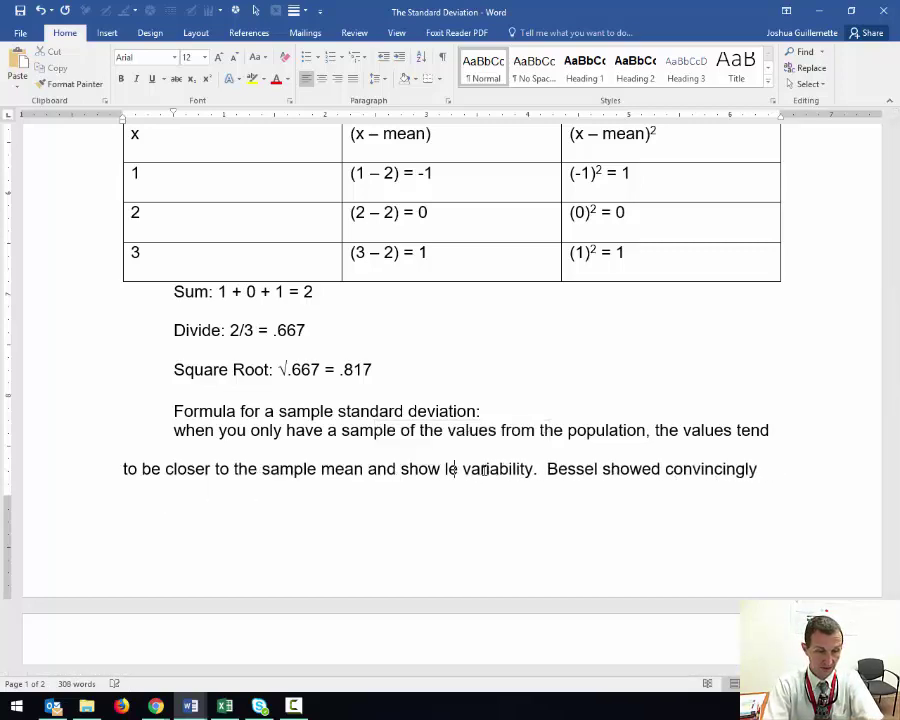
pyautogui.write('ss')
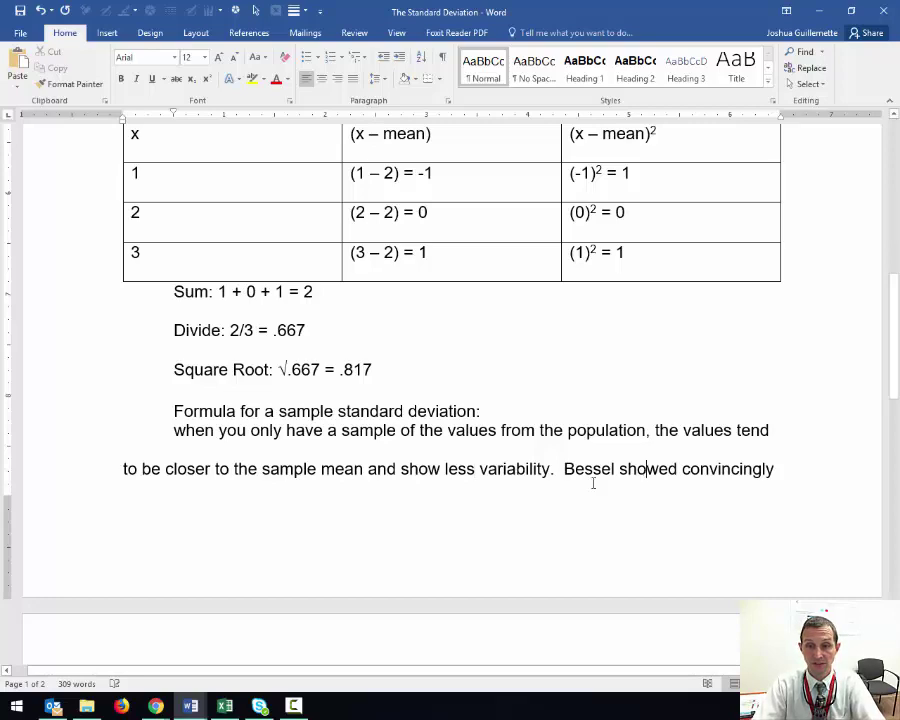
# Highlight the sentence on the fraction's result getting bigger, the phrase "show less variability" and the word "bigger"
pyautogui.scroll(-5, 593, 483)
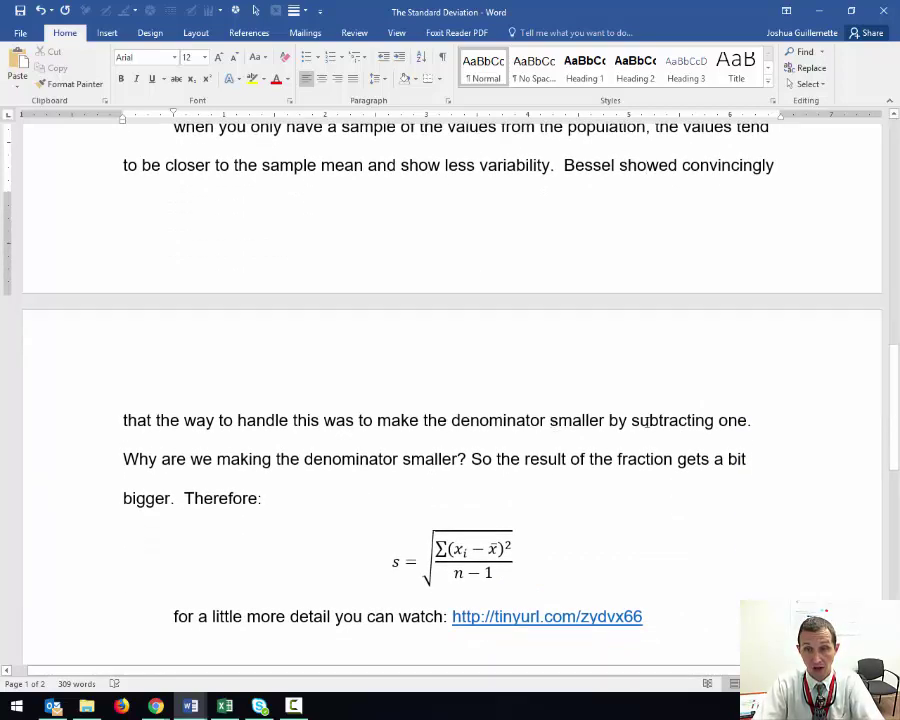
pyautogui.scroll(-2, 229, 463)
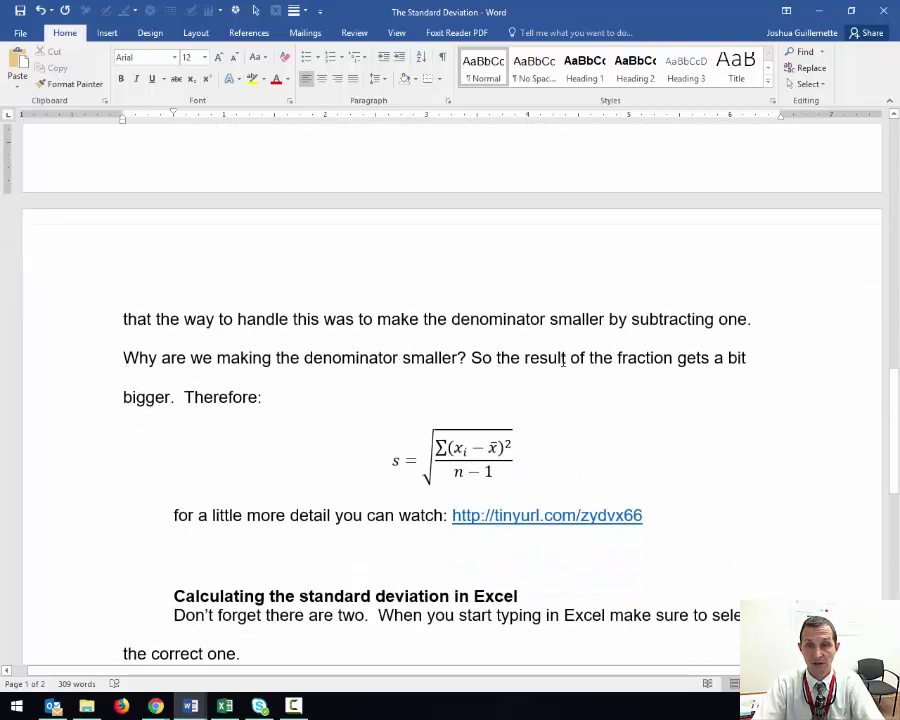
pyautogui.moveTo(471, 358); pyautogui.dragTo(177, 392)
pyautogui.scroll(4, 308, 402)
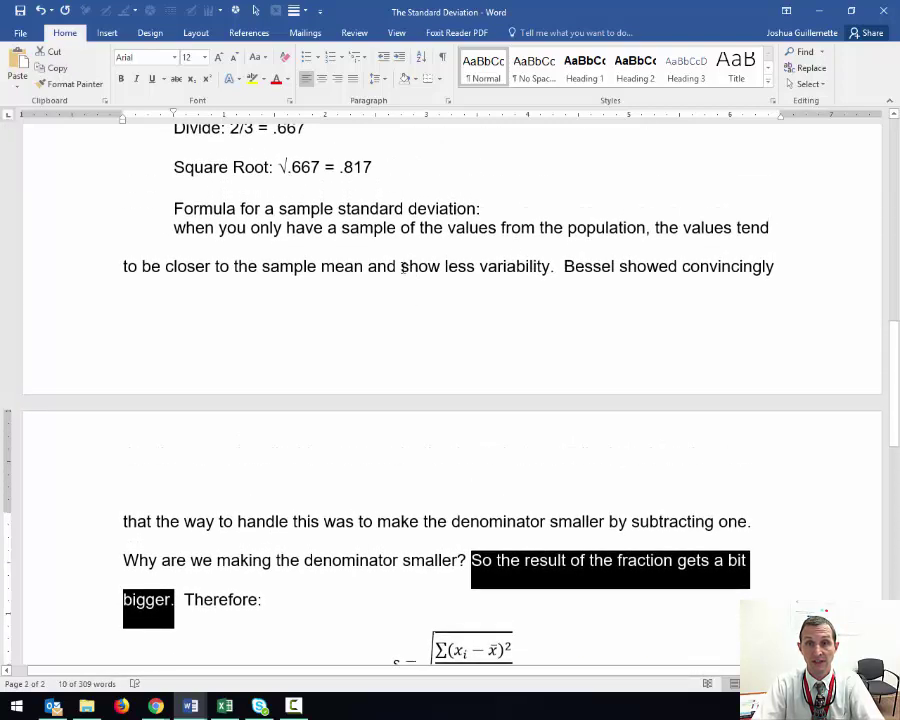
pyautogui.moveTo(403, 268); pyautogui.dragTo(530, 268)
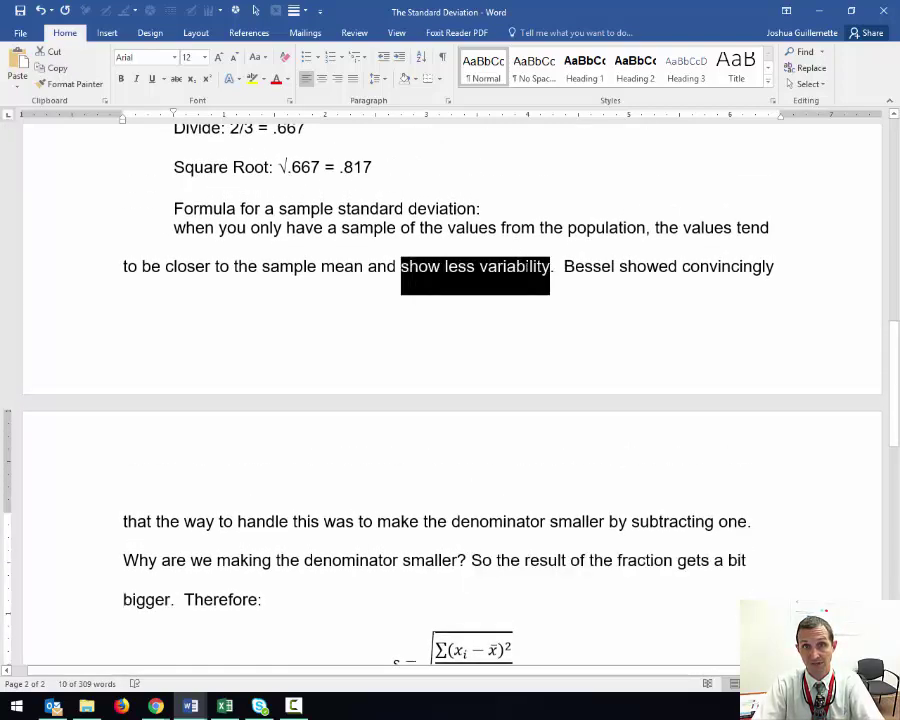
pyautogui.moveTo(124, 600); pyautogui.dragTo(170, 600)
# Highlight the line with the link for more detail and the n − 1 denominator of the sample formula
pyautogui.scroll(-5, 387, 570)
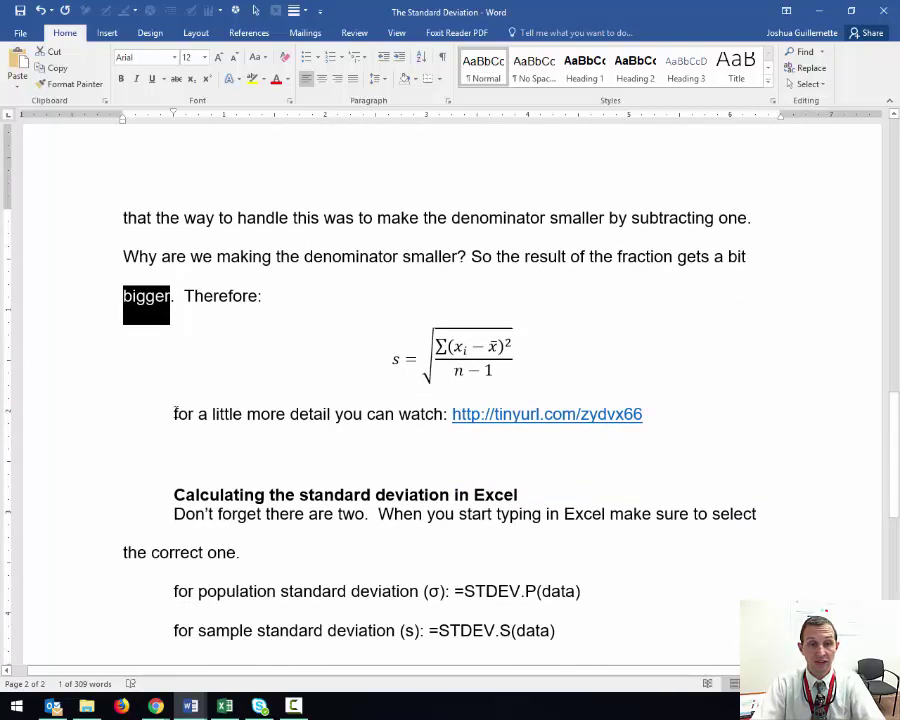
pyautogui.moveTo(175, 413); pyautogui.dragTo(650, 425)
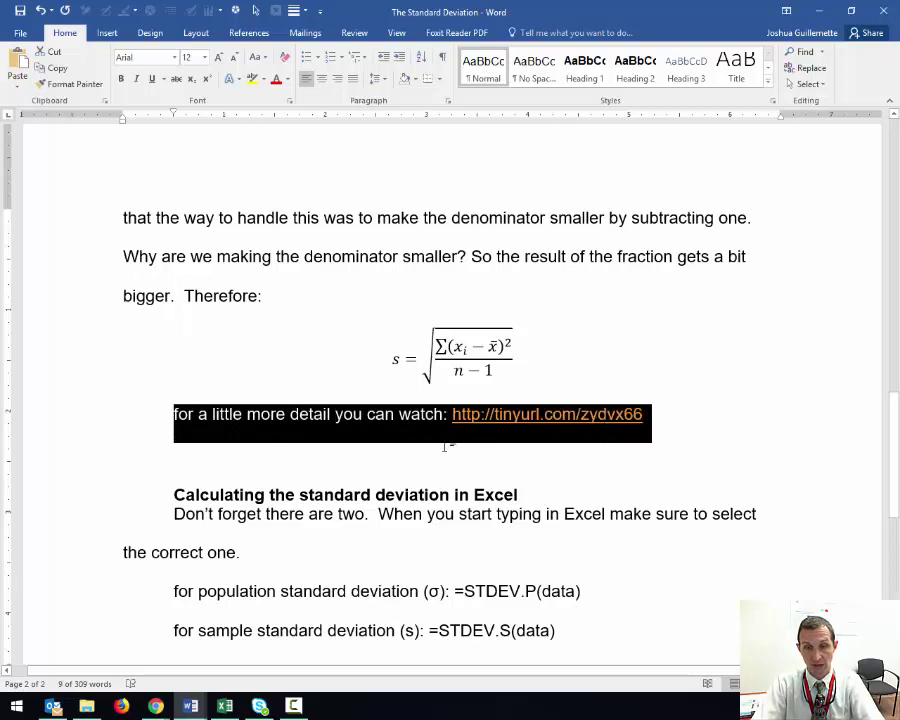
pyautogui.click(459, 372)
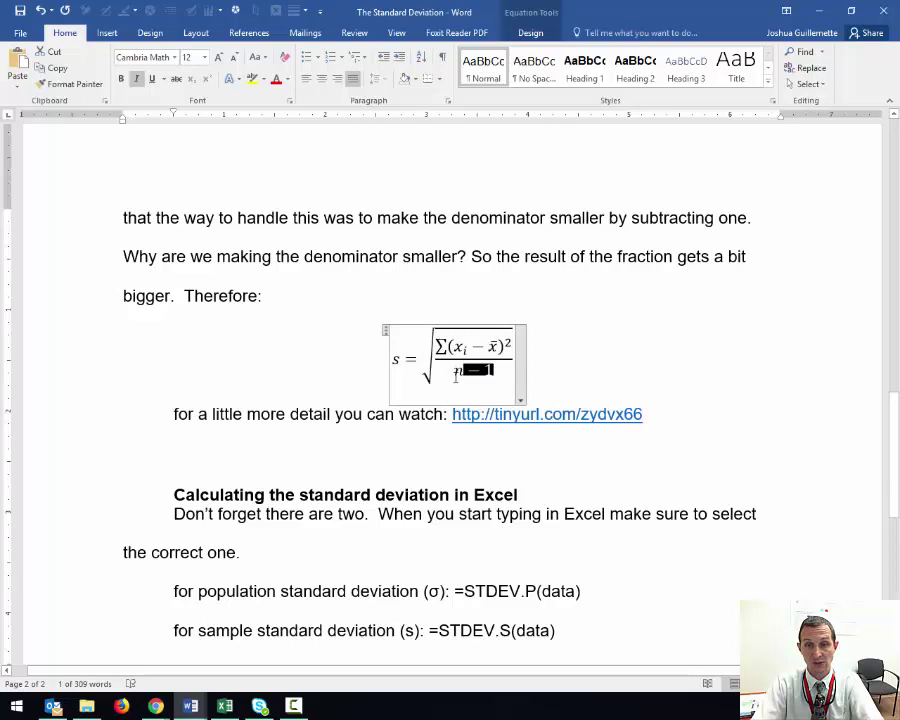
pyautogui.moveTo(453, 374); pyautogui.dragTo(495, 372)
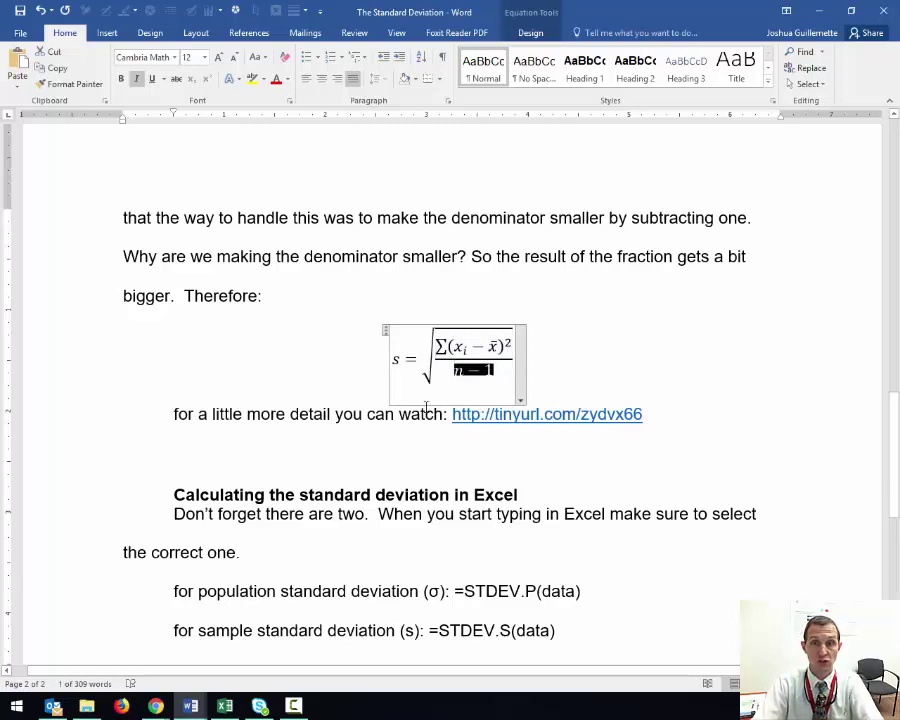
pyautogui.click(352, 368)
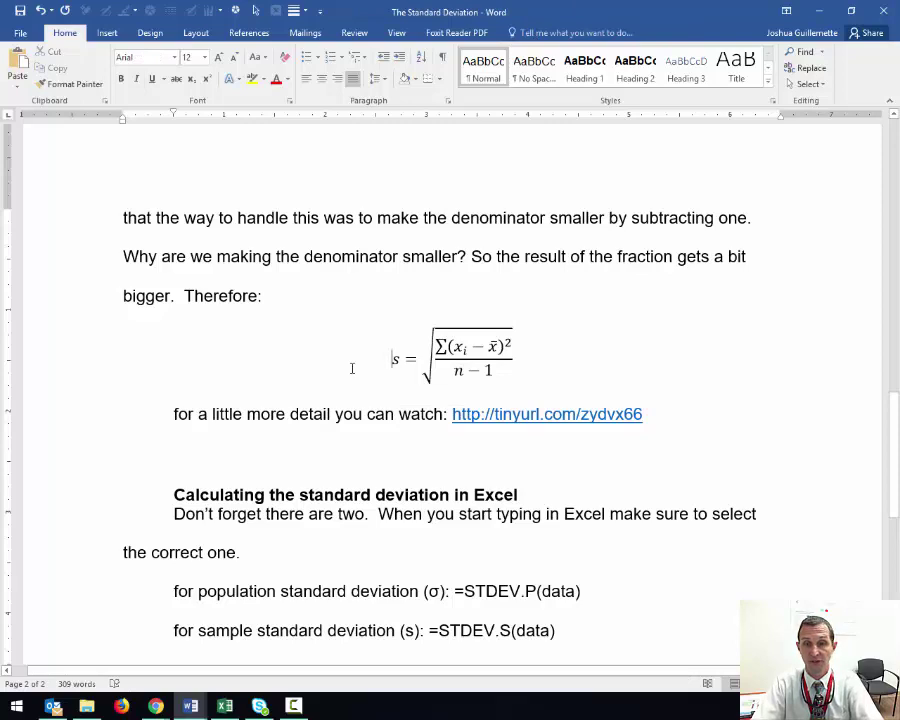
# Highlight the =STDEV.S(data) line for the sample standard deviation in the section on calculating in Excel
pyautogui.scroll(-5, 352, 368)
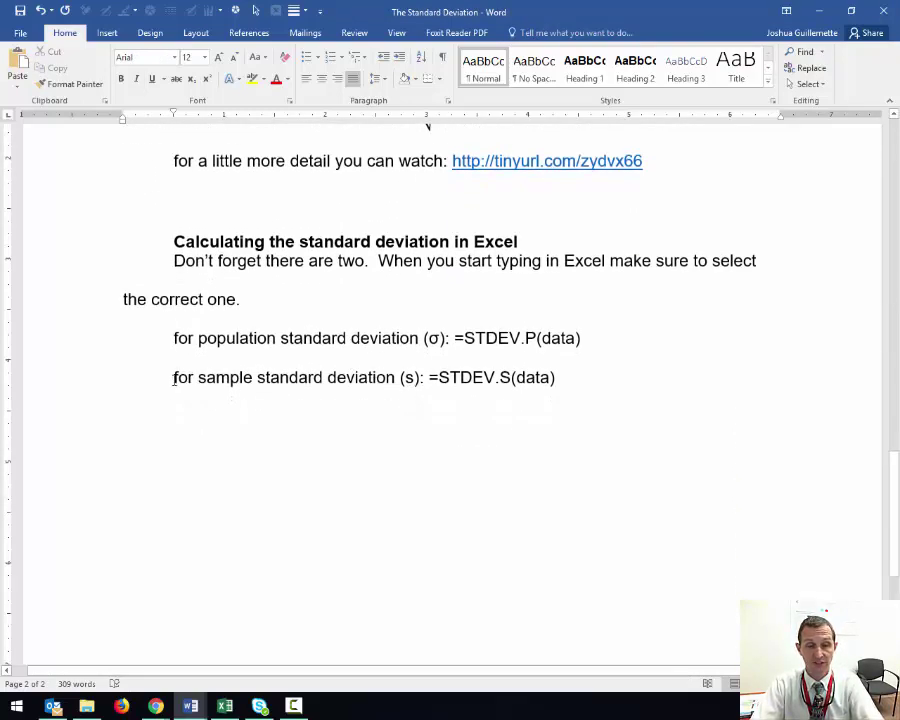
pyautogui.moveTo(173, 378); pyautogui.dragTo(566, 379)
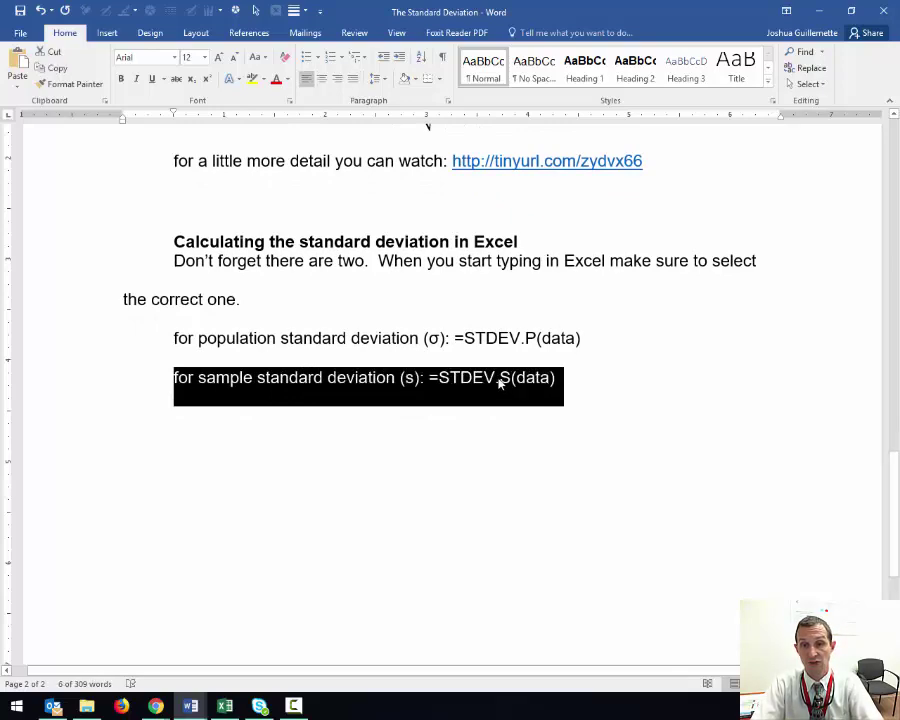
pyautogui.click(380, 540)
# Switch to the Excel workbook and relabel cell B57 as "standard dev (pop)"
pyautogui.click(225, 705)
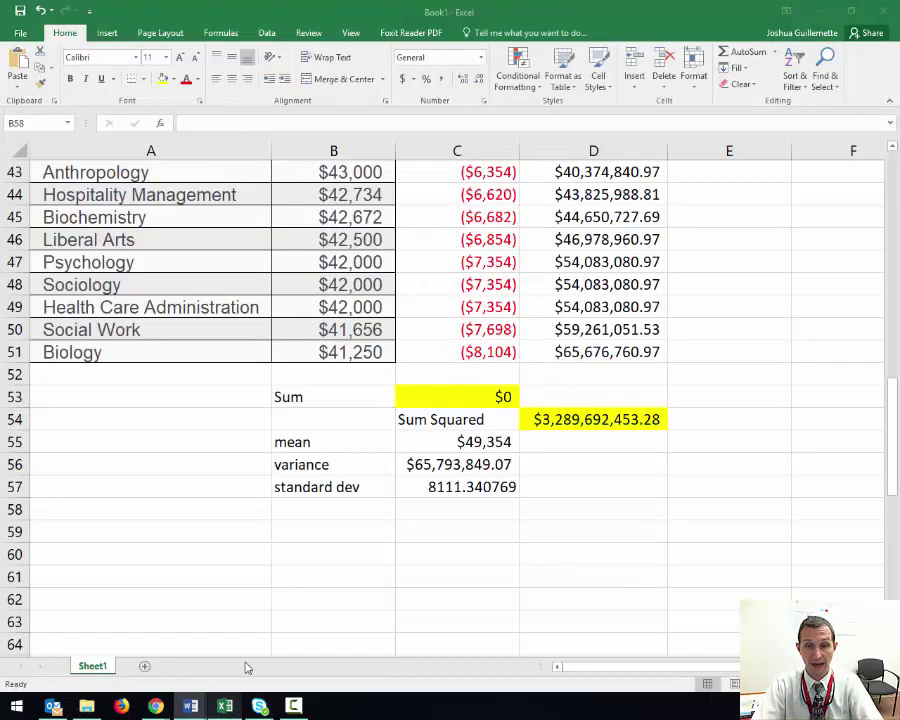
pyautogui.click(311, 484)
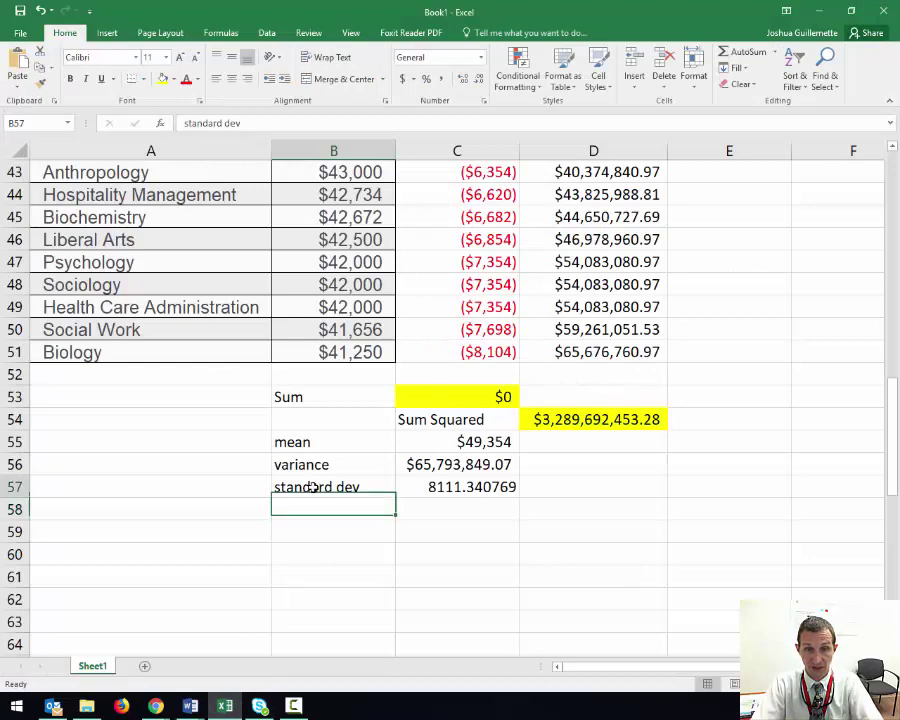
pyautogui.click(268, 122)
pyautogui.write('(pop)')
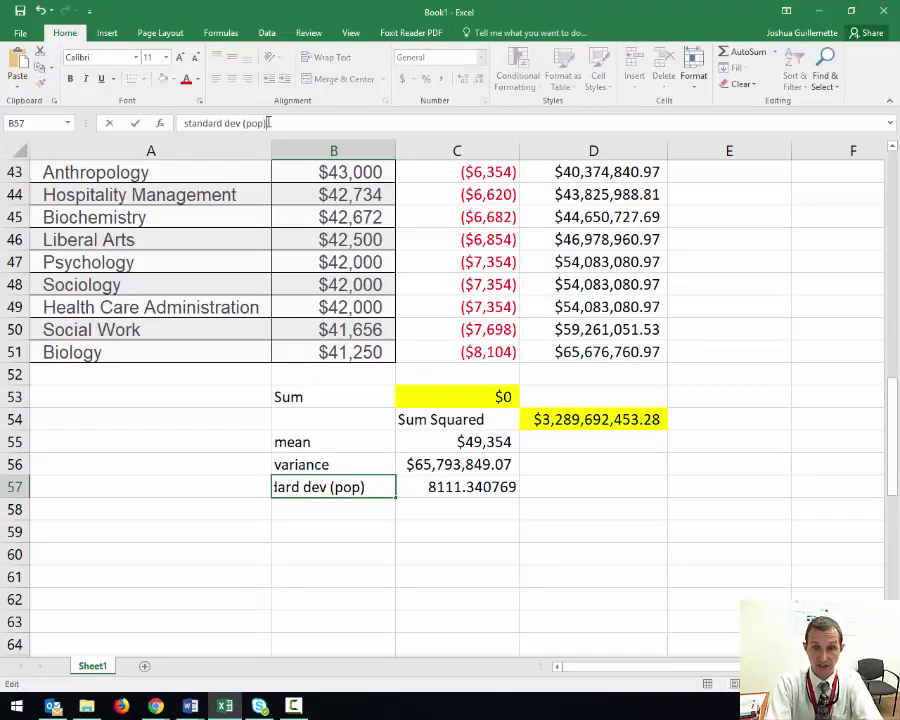
pyautogui.press('Return')
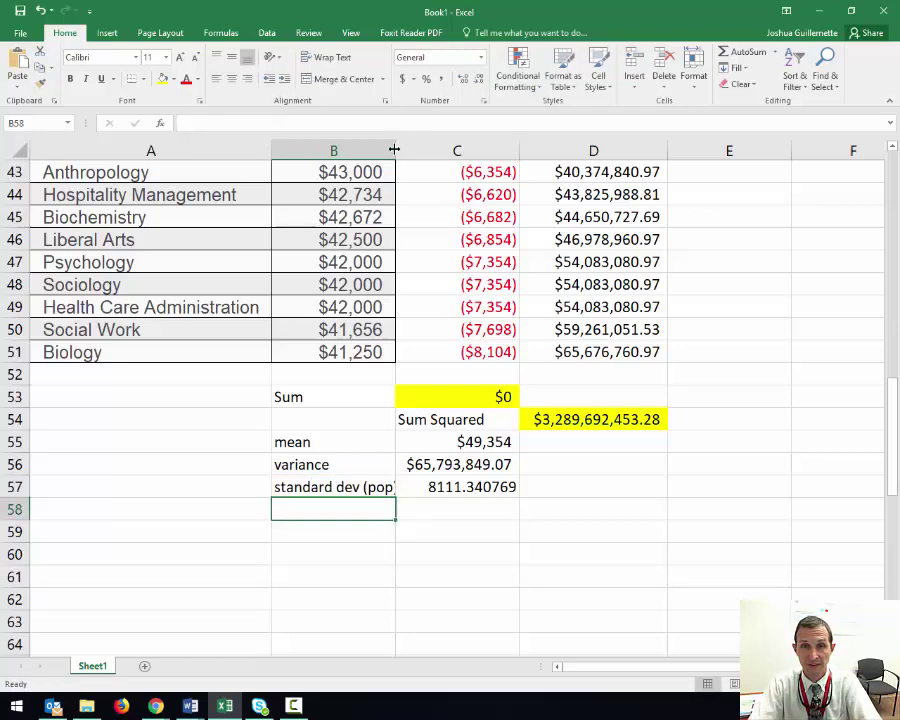
# Widen column B to fit its labels and label cell B58 as "standard dev (sample)"
pyautogui.moveTo(395, 150); pyautogui.dragTo(425, 150)
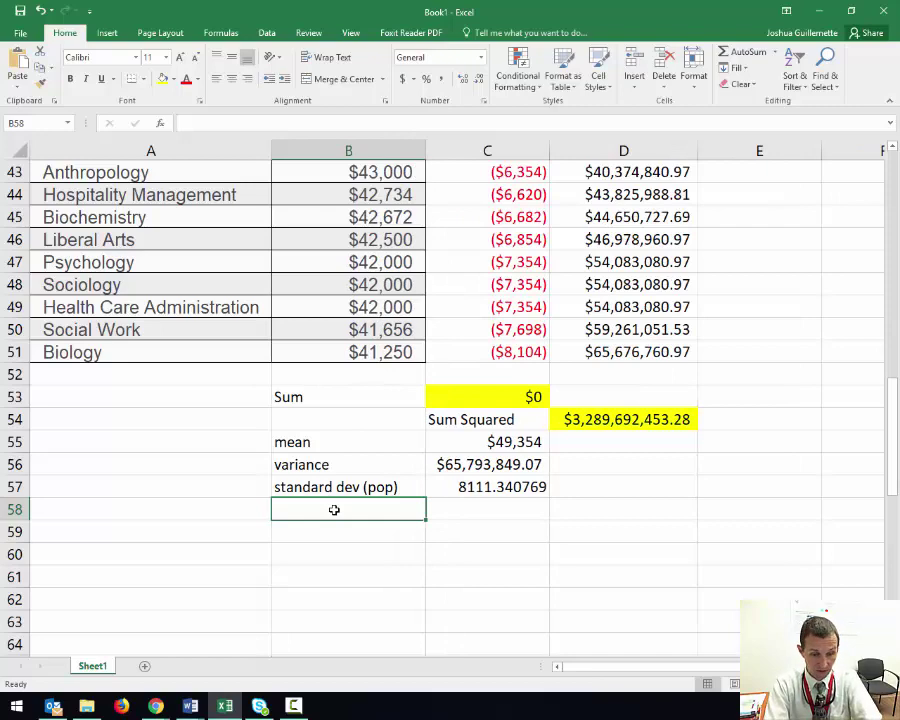
pyautogui.write('stan')
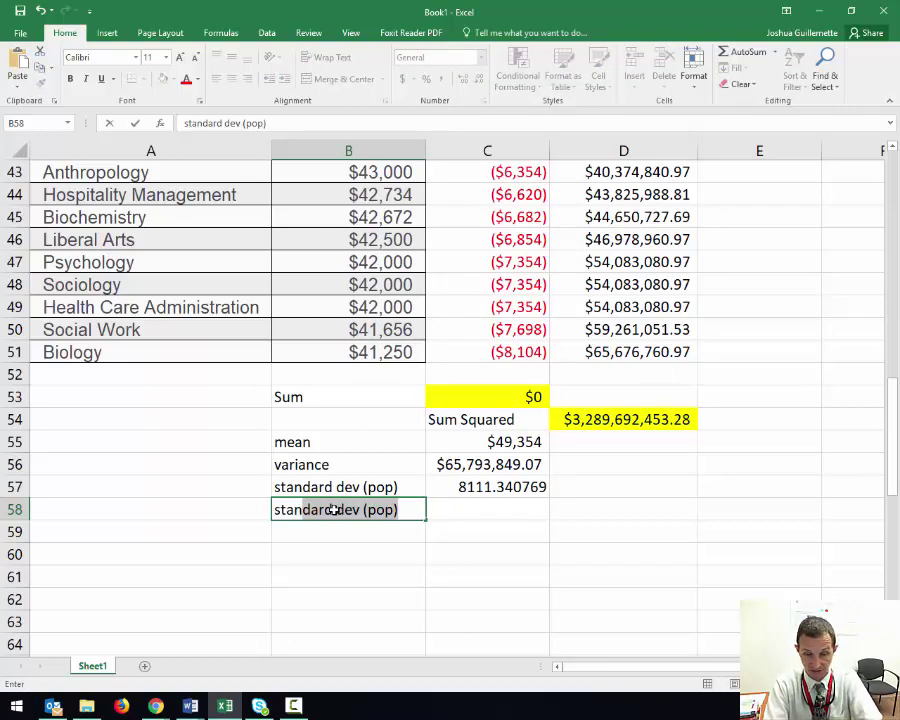
pyautogui.press('Tab')
pyautogui.press('Left')
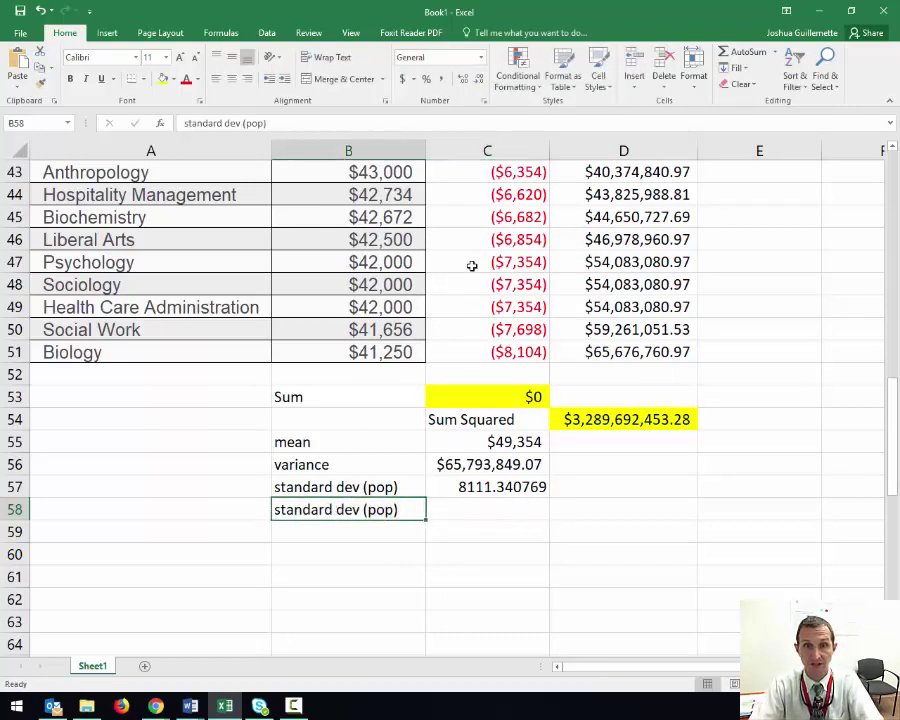
pyautogui.click(268, 123)
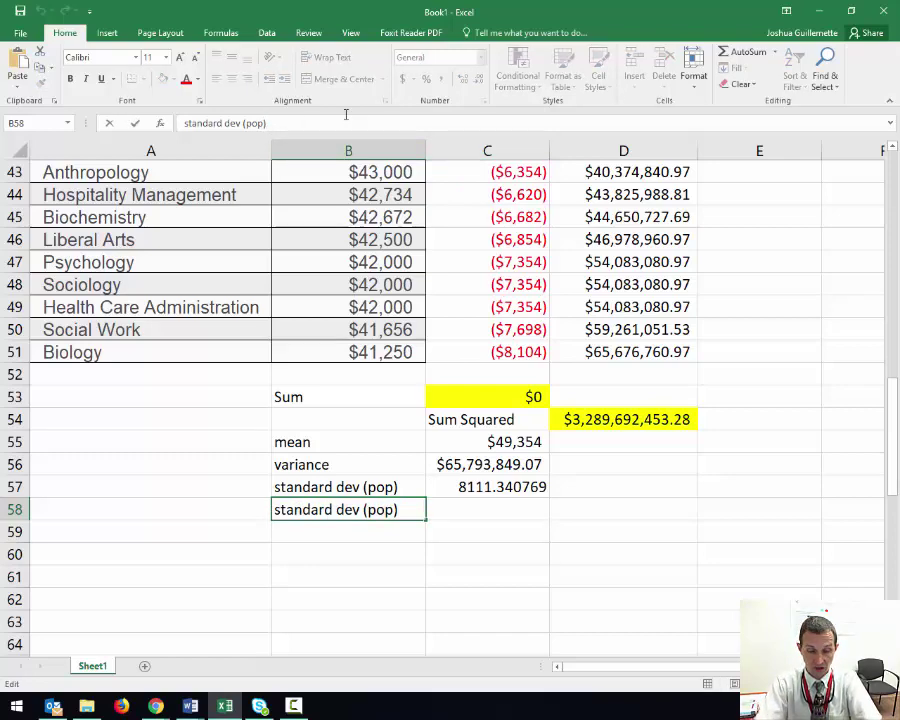
pyautogui.press('Left')
pyautogui.press('BackSpace')
pyautogui.press('BackSpace')
pyautogui.write('sam')
pyautogui.press('BackSpace')
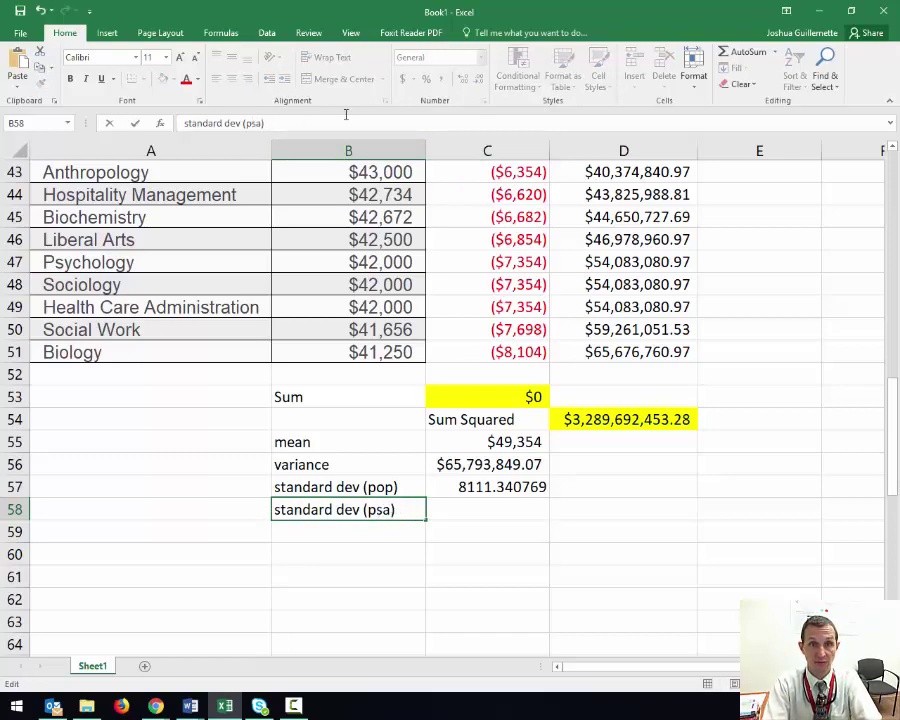
pyautogui.press('BackSpace')
pyautogui.press('BackSpace')
pyautogui.press('BackSpace')
pyautogui.write('sample')
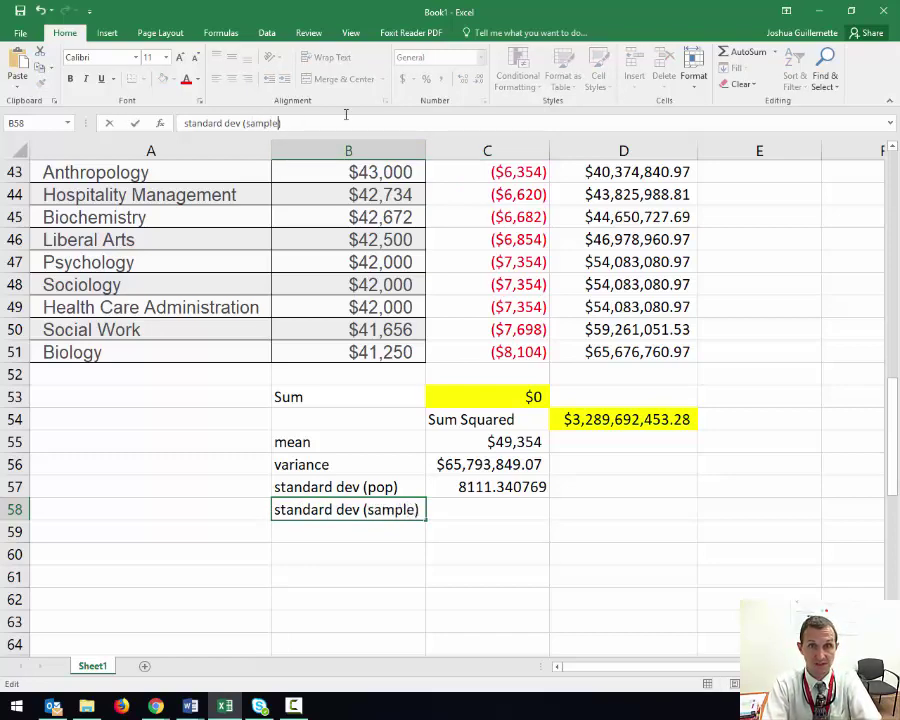
pyautogui.press('Tab')
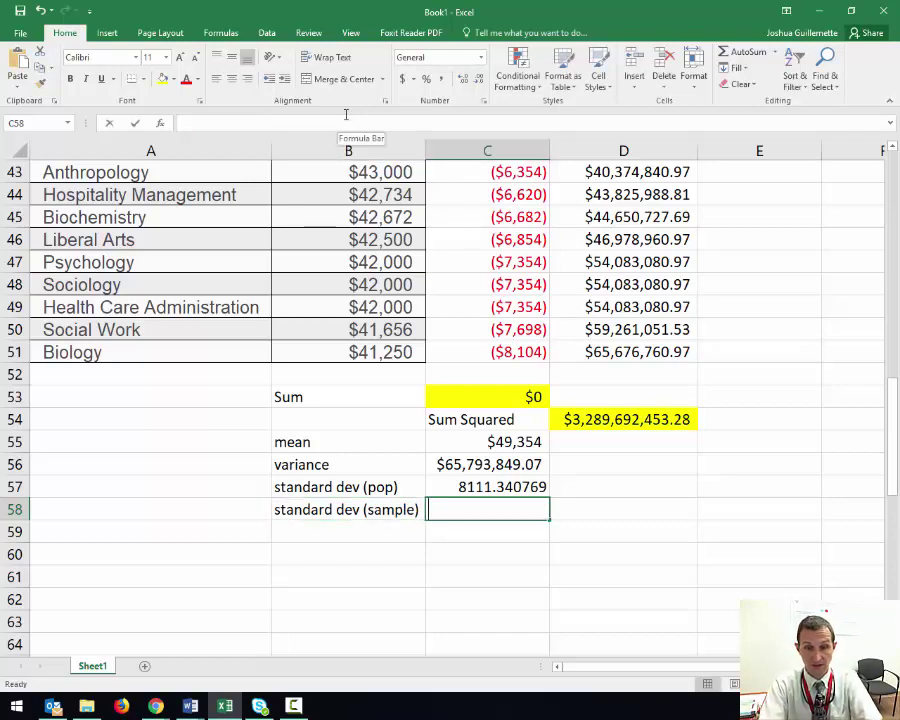
# Calculate the sample standard deviation of the median salaries in C58 with STDEV.S over B2:B51
pyautogui.write('=s')
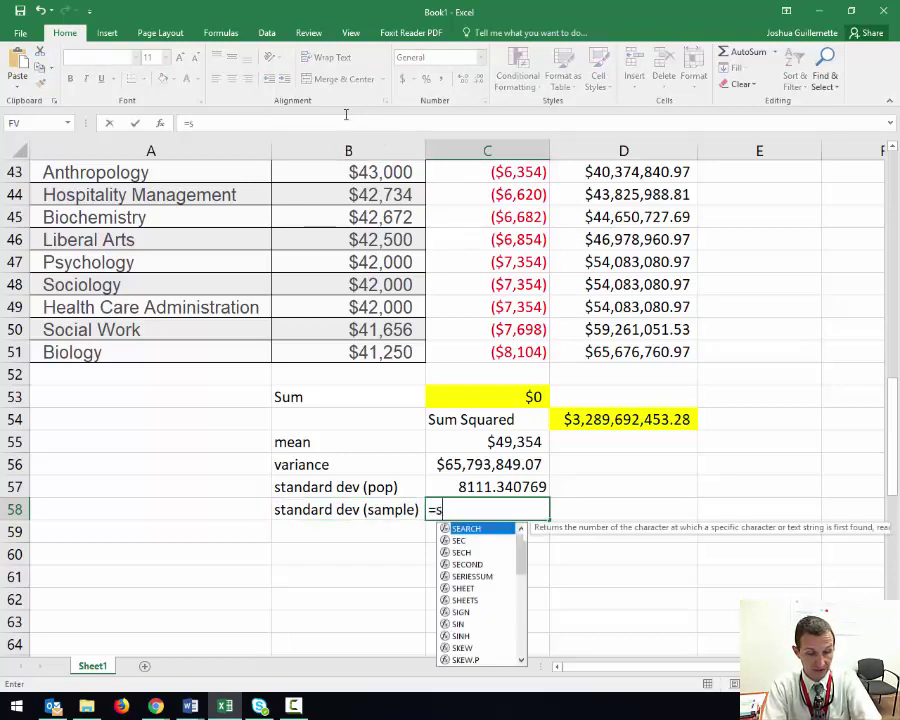
pyautogui.write('tdev')
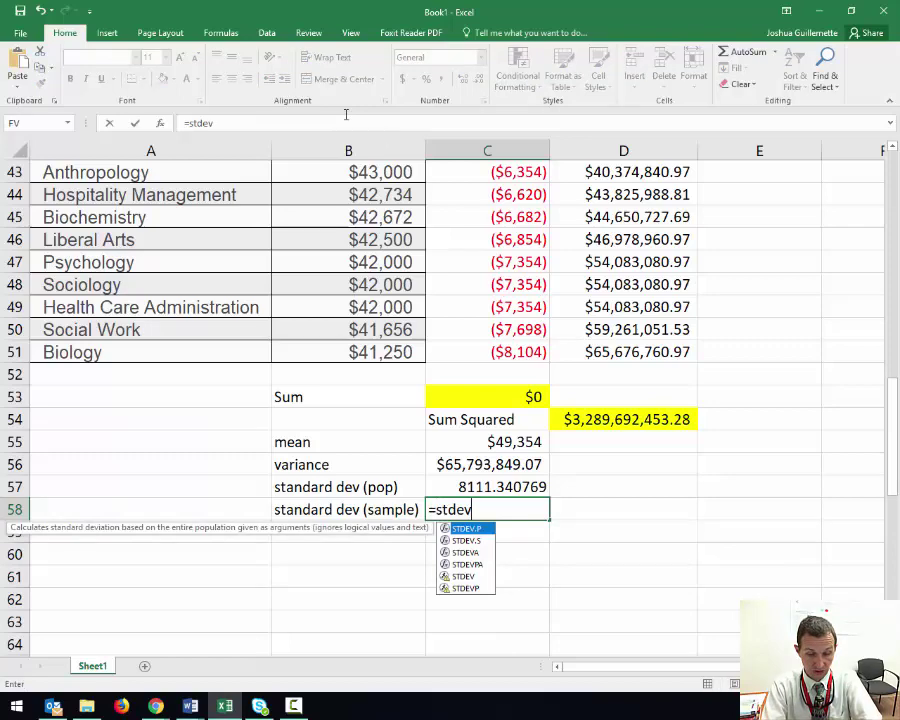
pyautogui.write('.s')
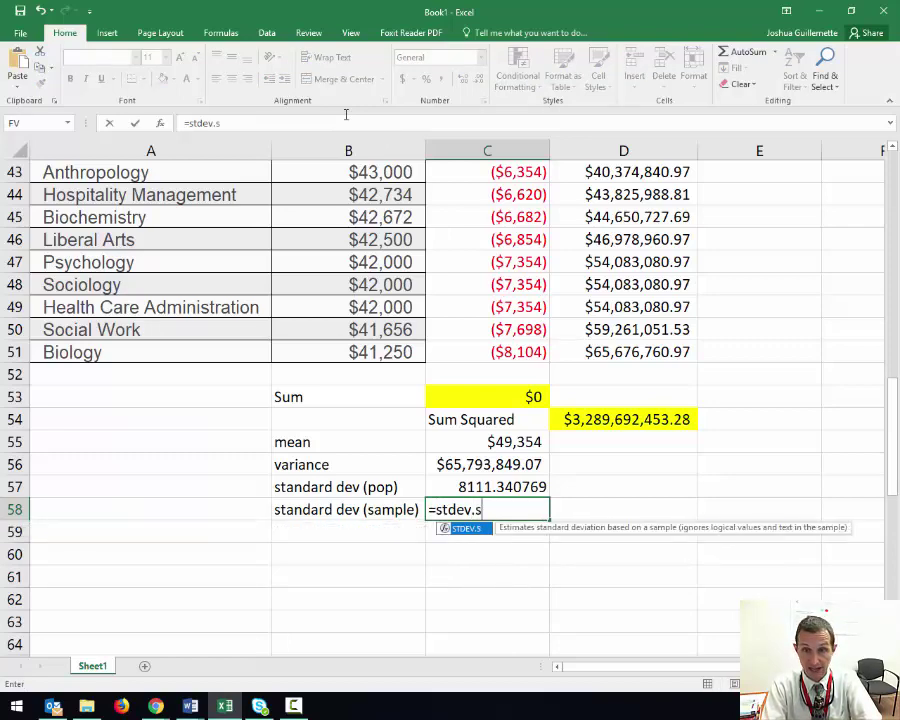
pyautogui.press('Tab')
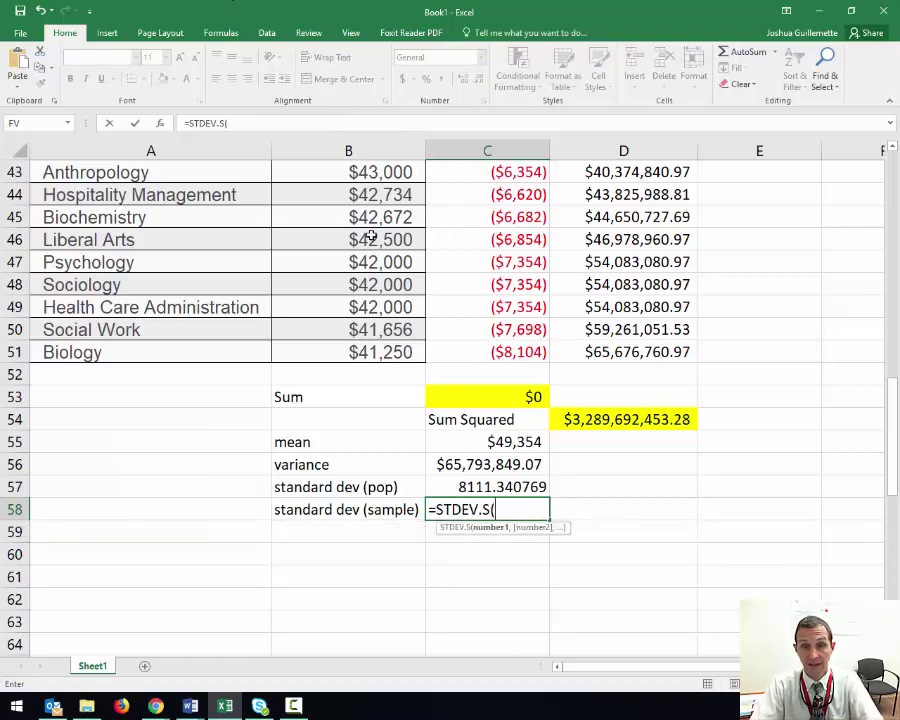
pyautogui.moveTo(357, 240); pyautogui.dragTo(338, 217)
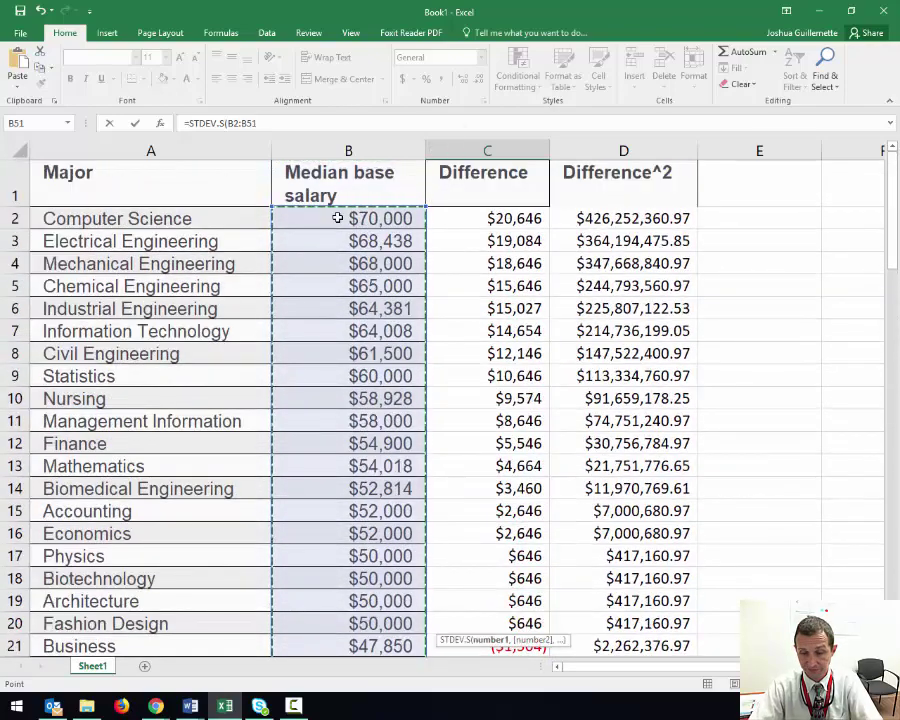
pyautogui.press('Return')
# Fill the population and sample standard deviation cells, B57:C58, with yellow
pyautogui.scroll(-3, 476, 436)
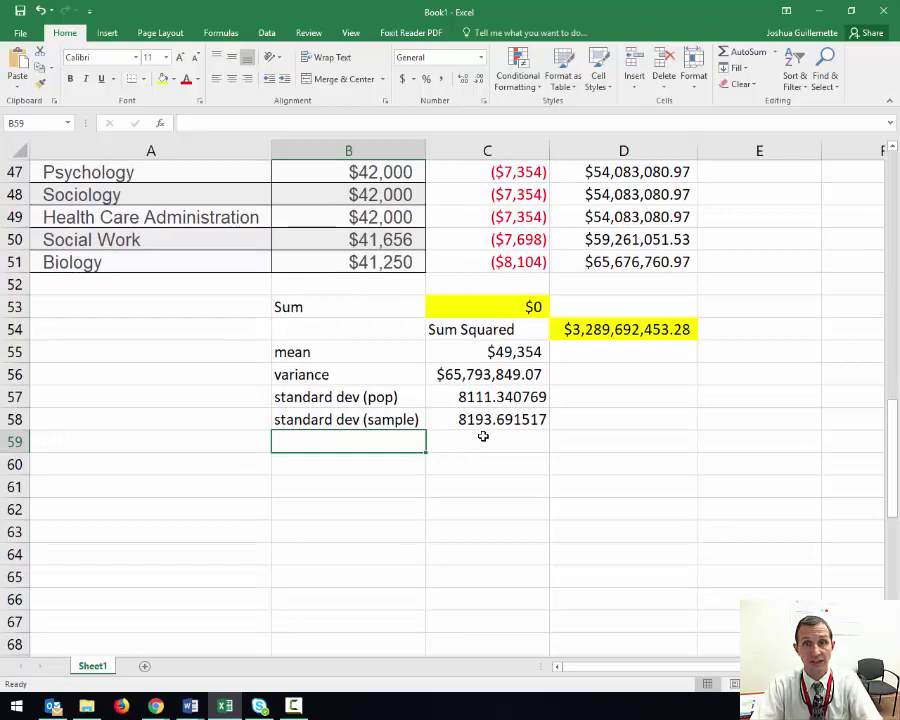
pyautogui.moveTo(363, 398); pyautogui.dragTo(468, 418)
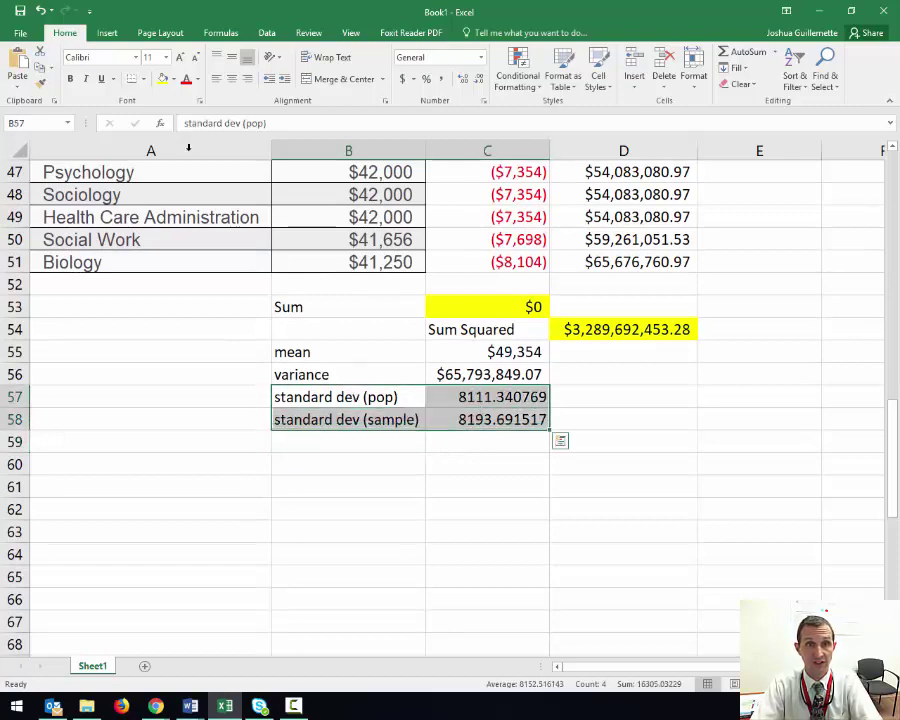
pyautogui.click(162, 78)
# Add the note "there is a small difference" in cell B59 below the standard deviations
pyautogui.click(356, 444)
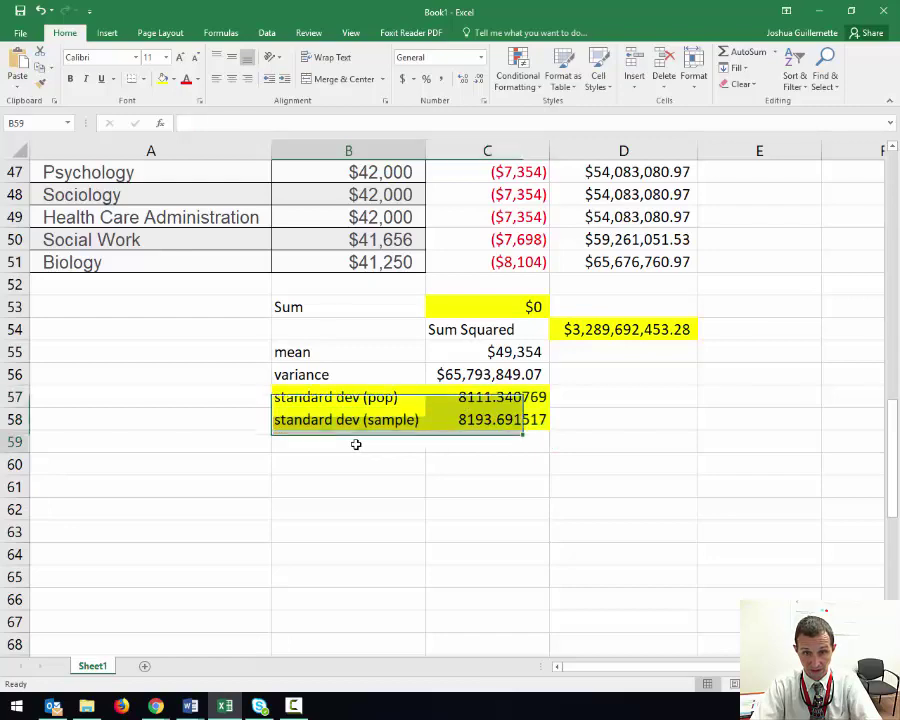
pyautogui.write('there is a ')
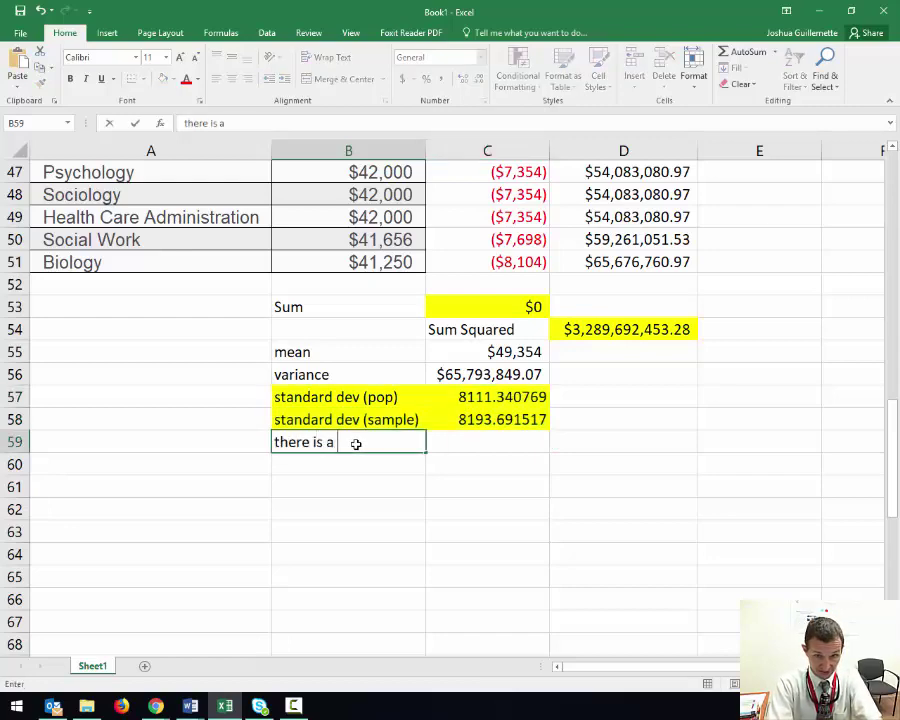
pyautogui.write('small ')
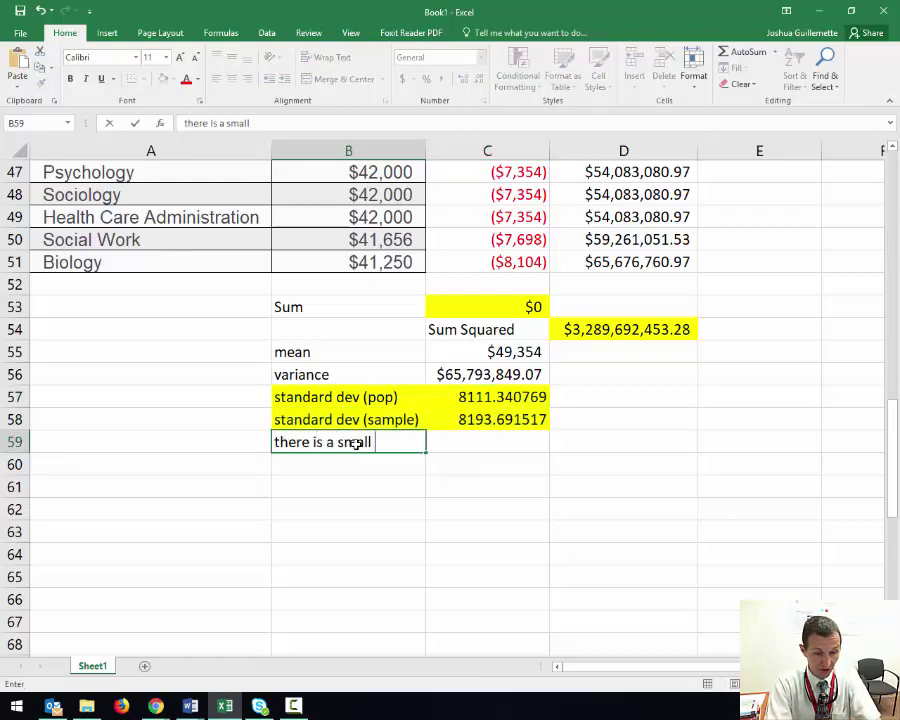
pyautogui.write('difference')
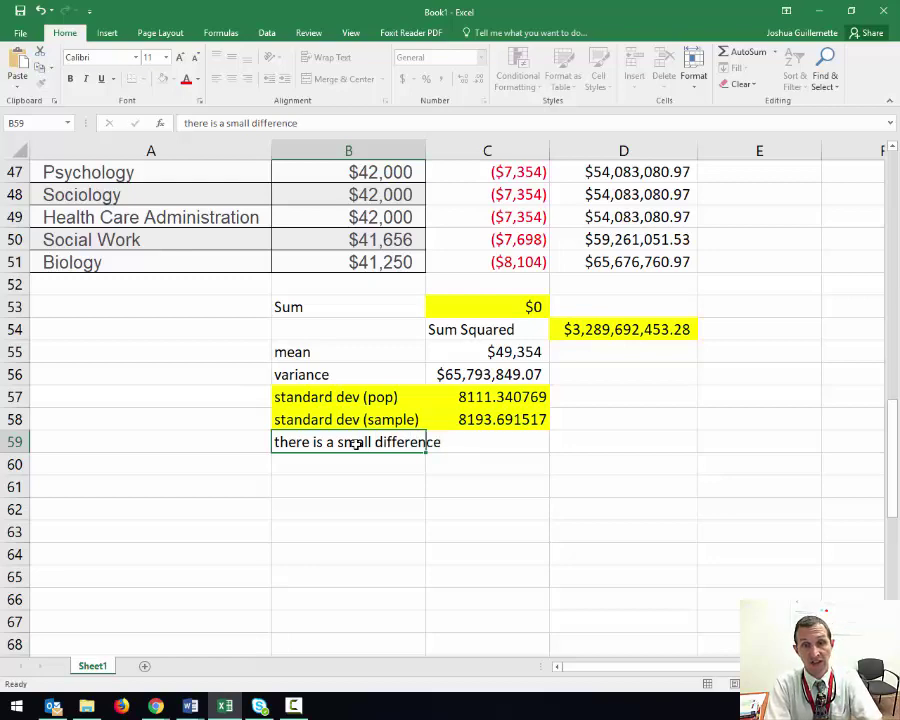
pyautogui.press('Return')
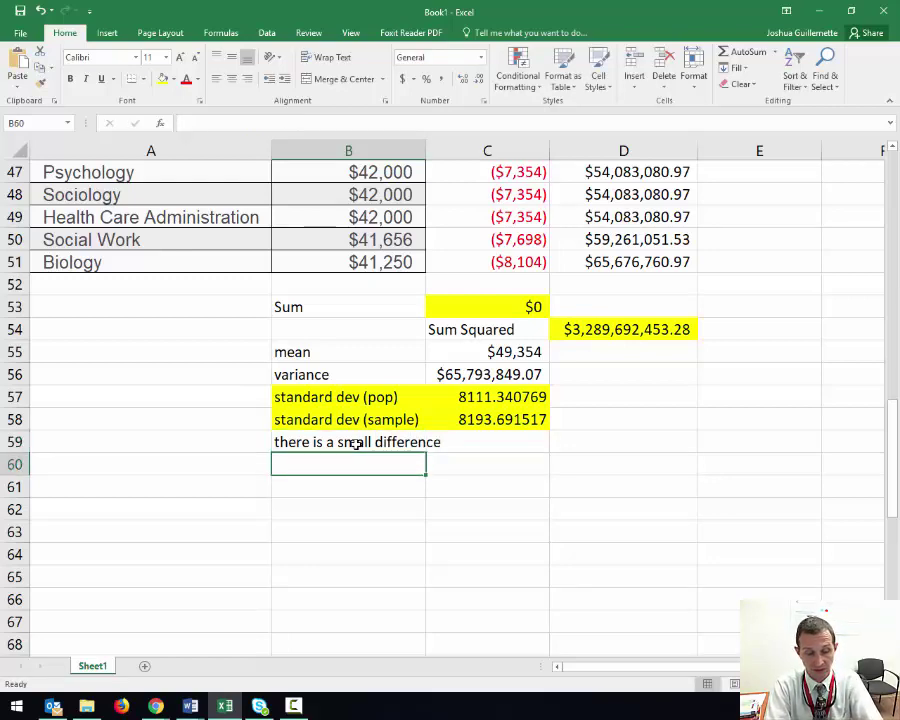
# Enter the note "YES!! For homework" in cell B60
pyautogui.write('YES!!')
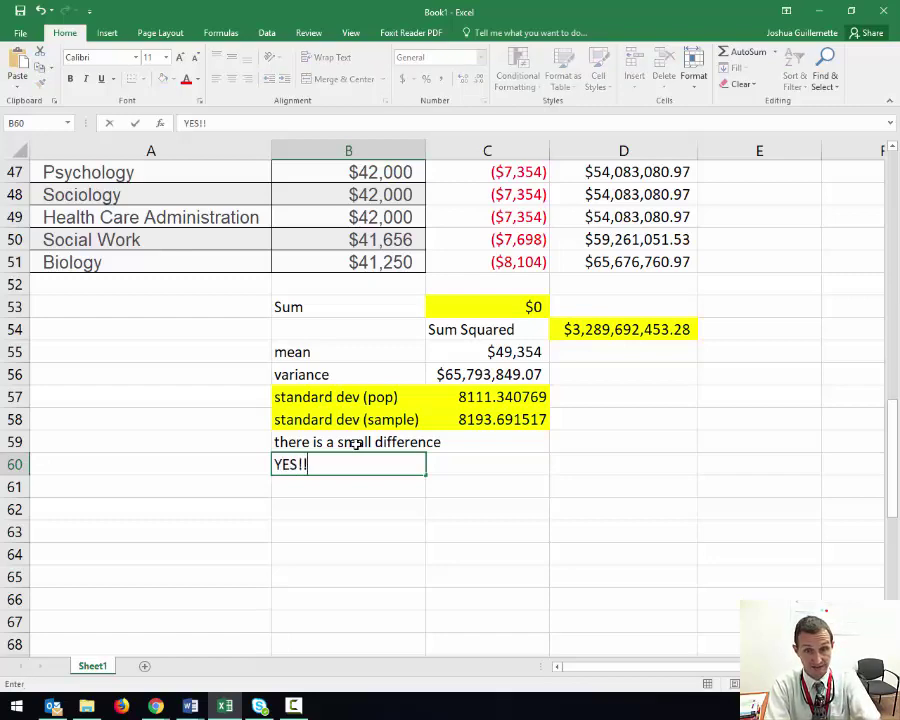
pyautogui.write(' For homework')
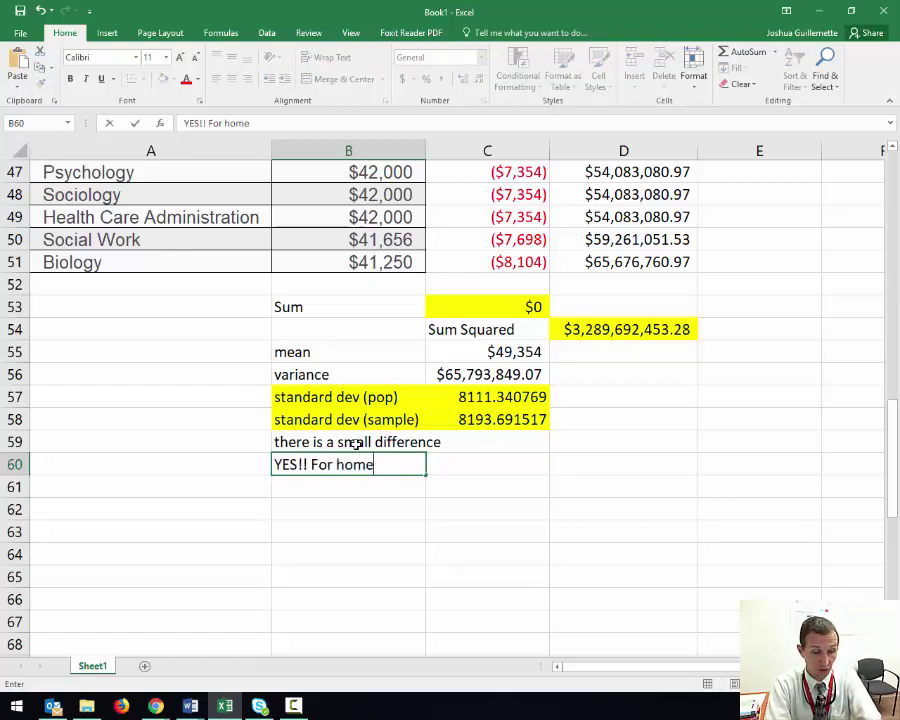
pyautogui.hotkey('ctrl', 'Return')
pyautogui.press('Return')
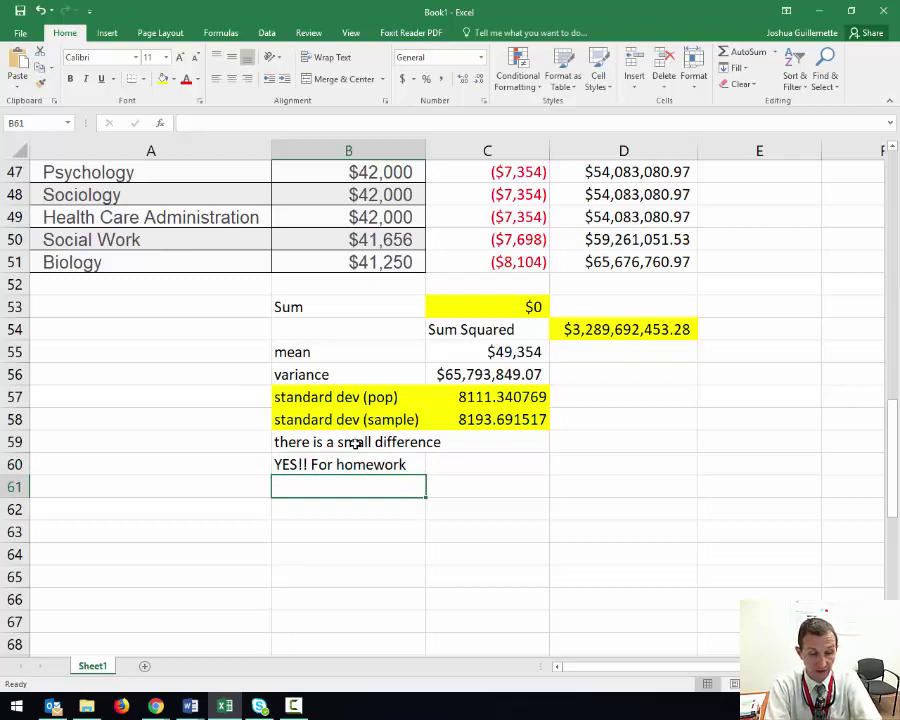
# Enter "pay attention" in cell B61 and "95% it is a sample." in cell B62
pyautogui.write('pay atten')
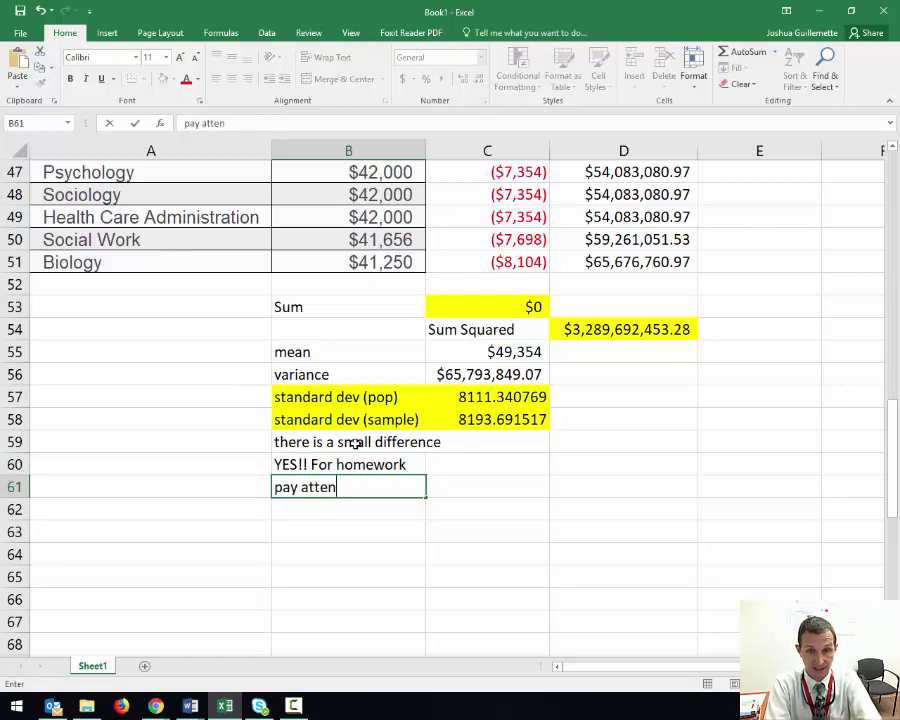
pyautogui.write('tion')
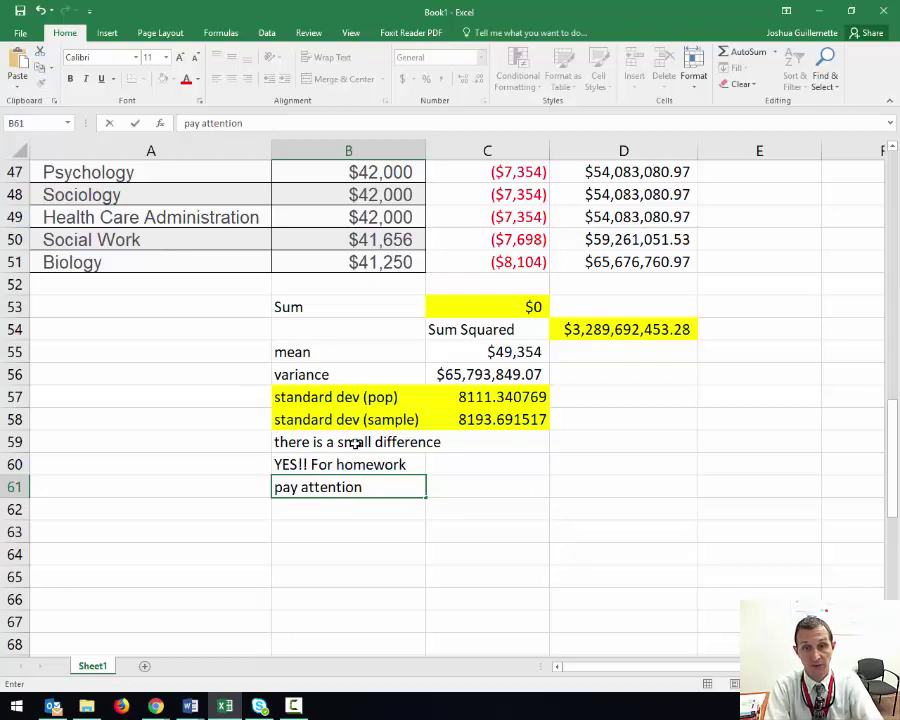
pyautogui.press('Return')
pyautogui.write('9')
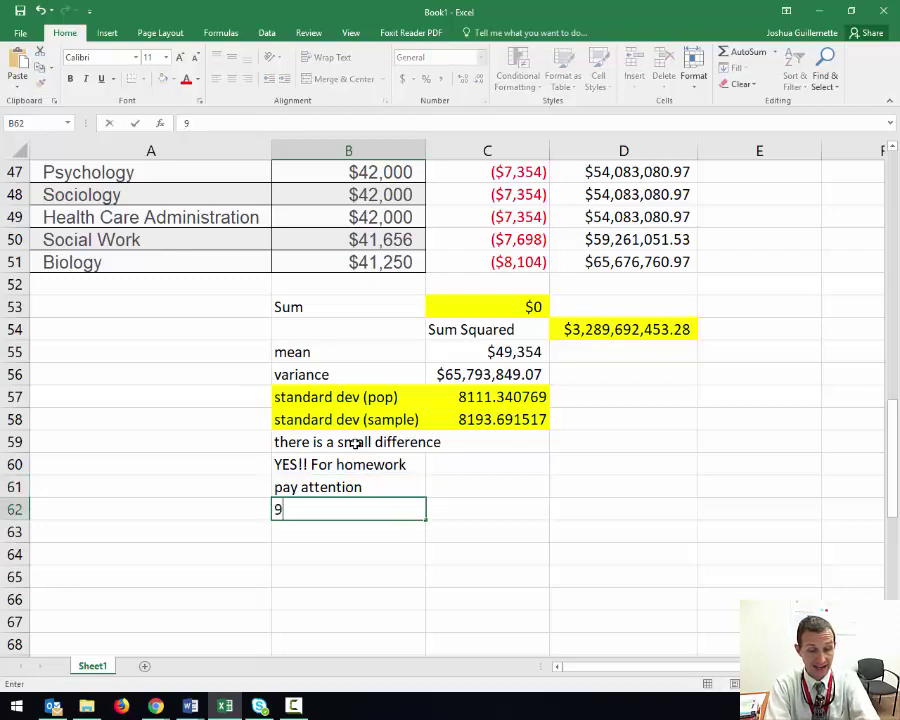
pyautogui.write('5% i')
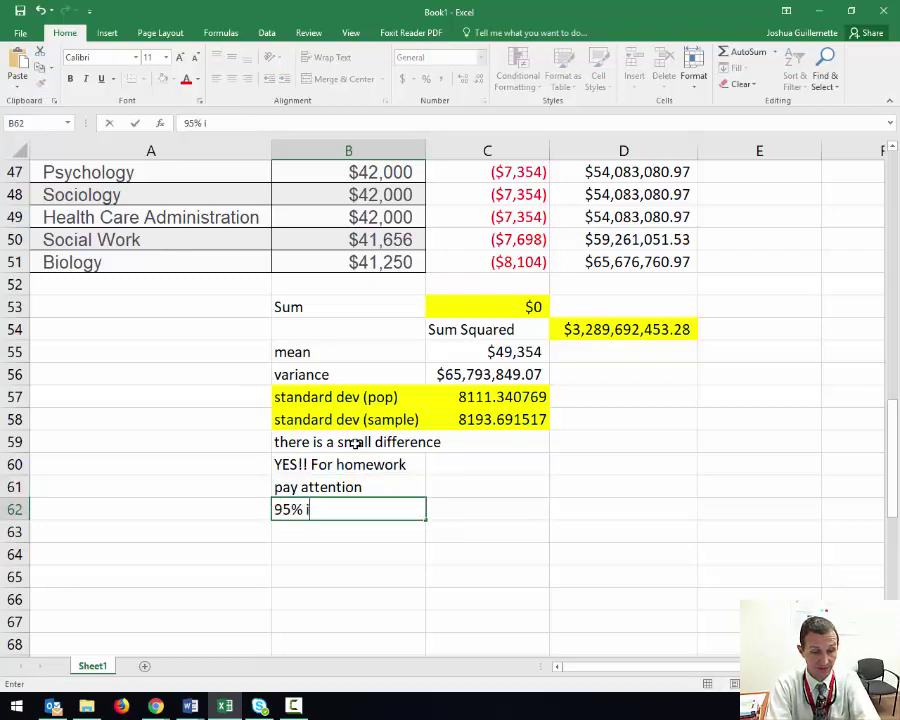
pyautogui.write('t is a sample.')
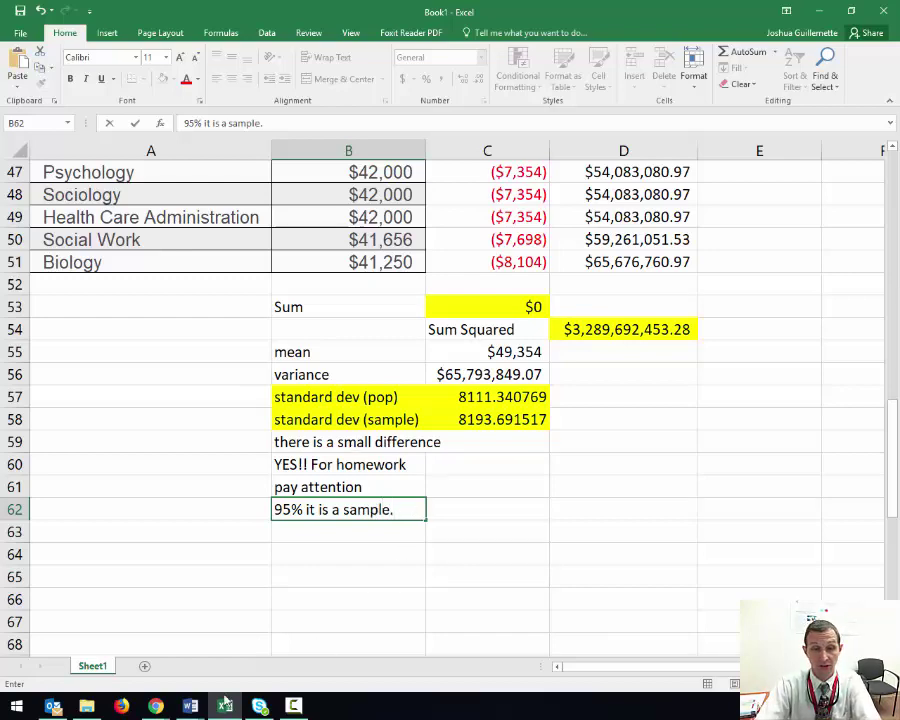
# Switch to the Word document "The Standard Deviation"
pyautogui.click(190, 706)
pyautogui.click(313, 592)
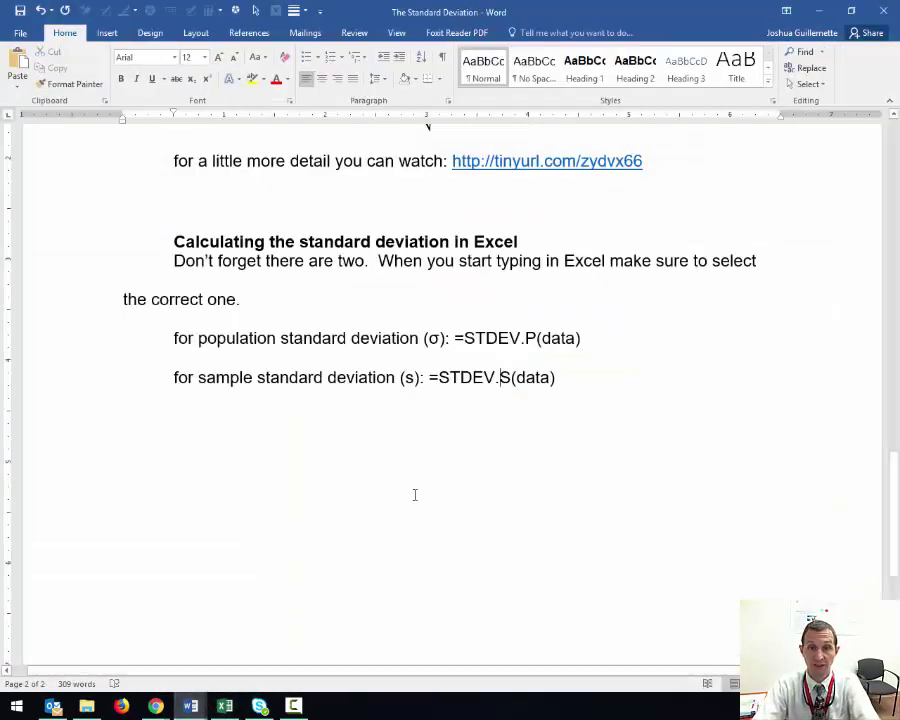